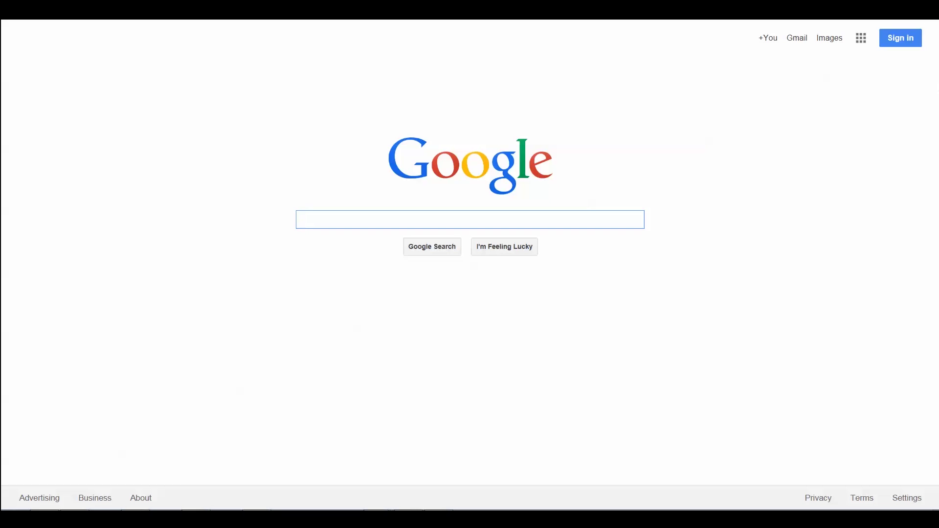
Step: Sign in to the Google account with its password and open Google Drive from the apps grid
{"action": "left_click", "coordinate": [900, 41]}
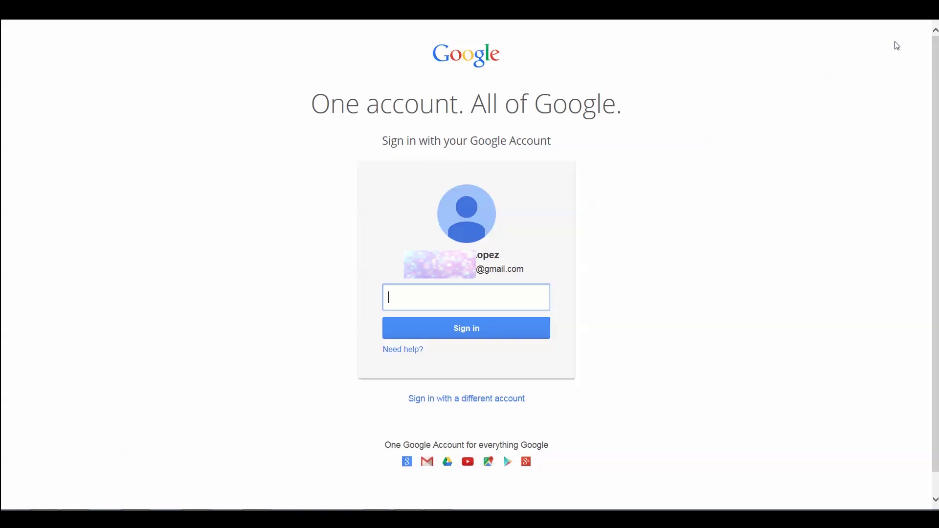
{"action": "type", "text": "••••••••••••"}
{"action": "left_click", "coordinate": [429, 330]}
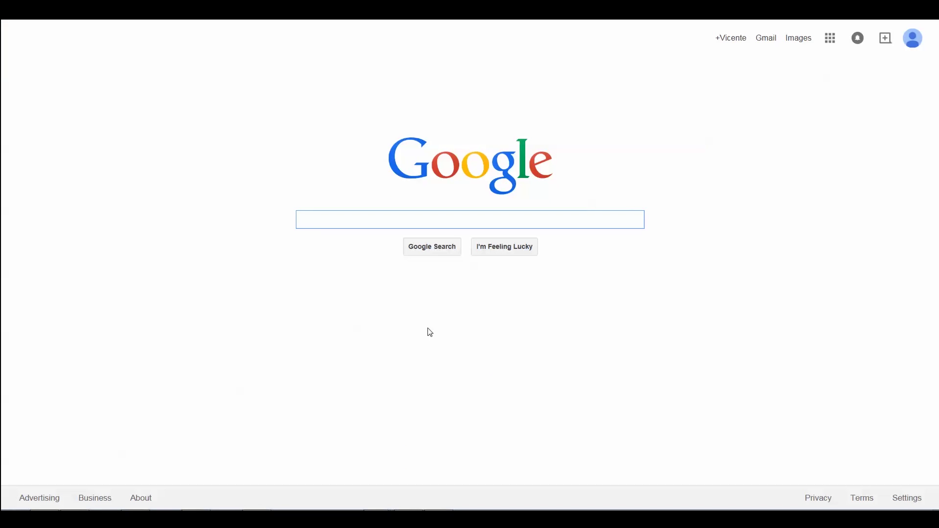
{"action": "left_click", "coordinate": [831, 46]}
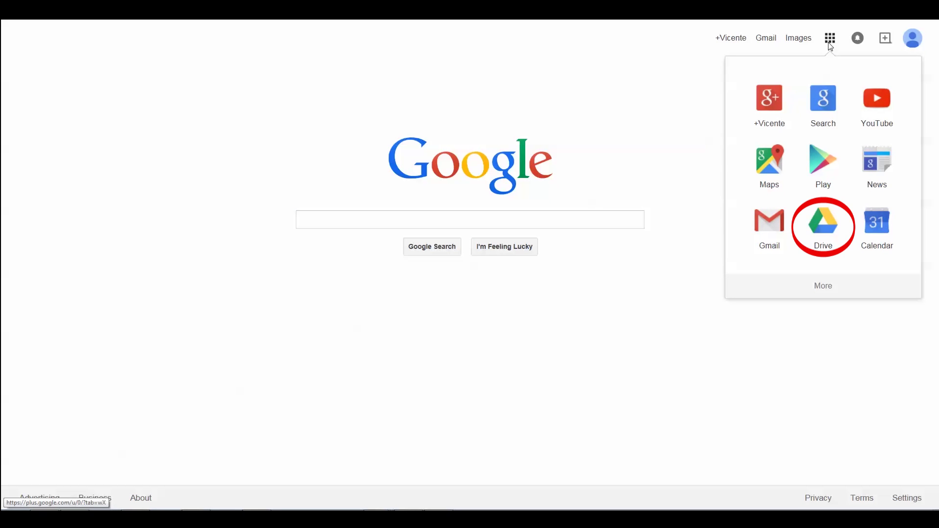
{"action": "left_click", "coordinate": [821, 228]}
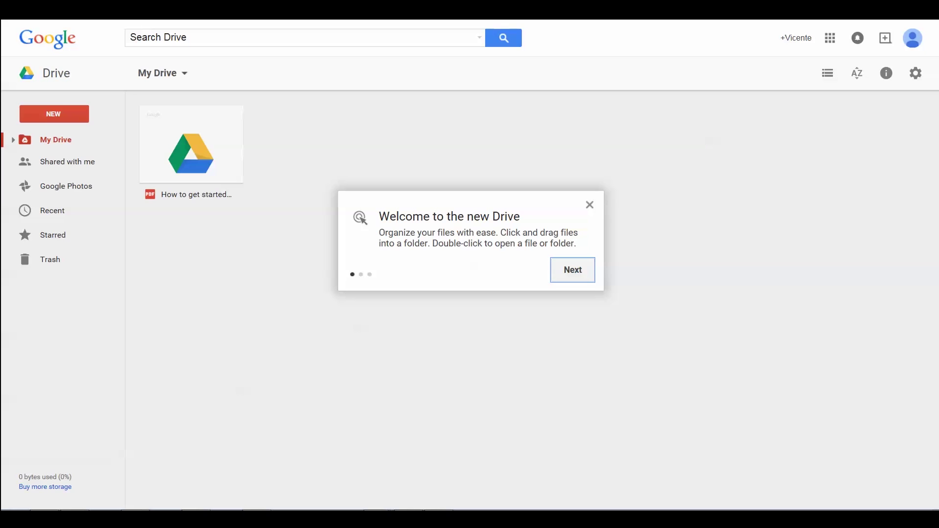
Step: Dismiss the welcome tour, then preview and scroll through the 'How to get started with Drive' PDF
{"action": "left_click", "coordinate": [564, 278]}
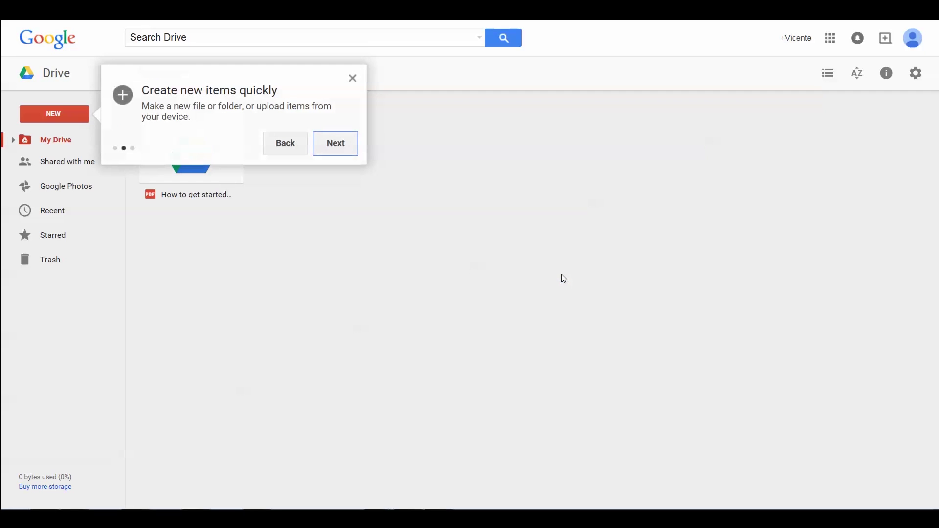
{"action": "left_click", "coordinate": [352, 80]}
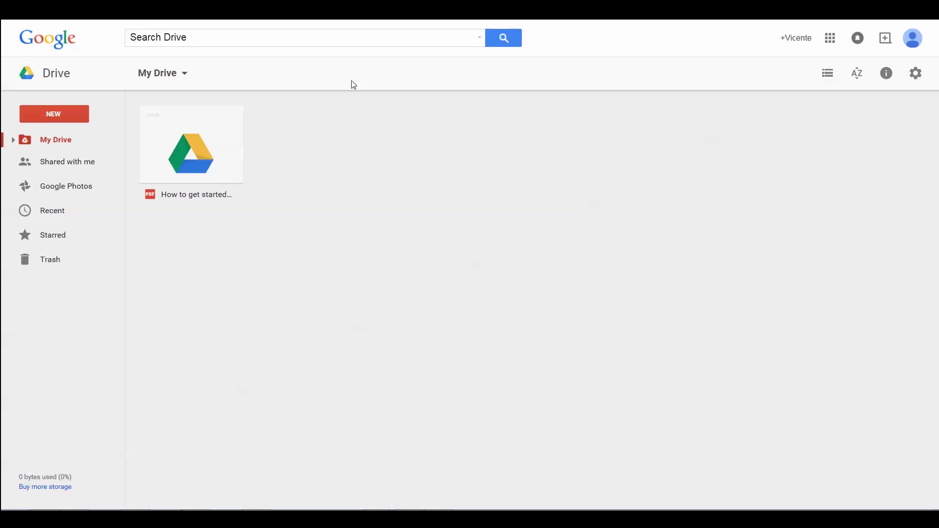
{"action": "left_click", "coordinate": [195, 160]}
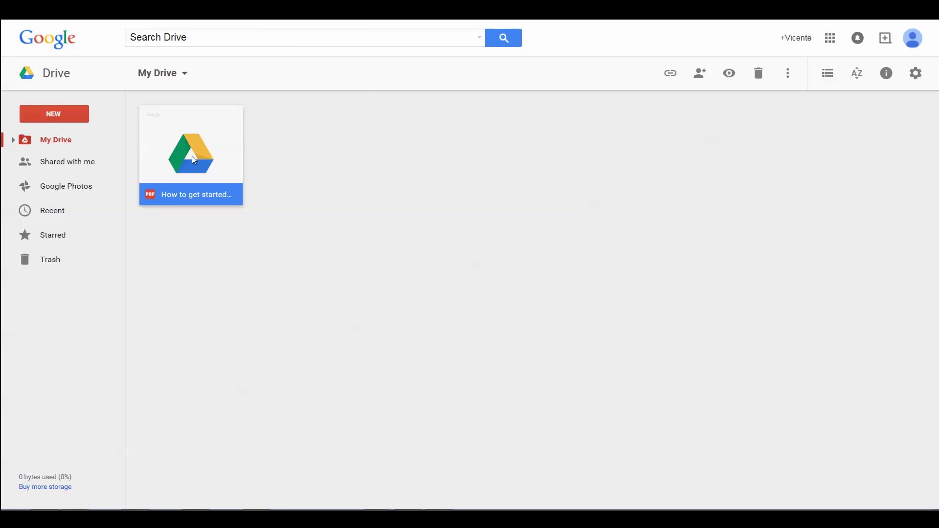
{"action": "double_click", "coordinate": [194, 160]}
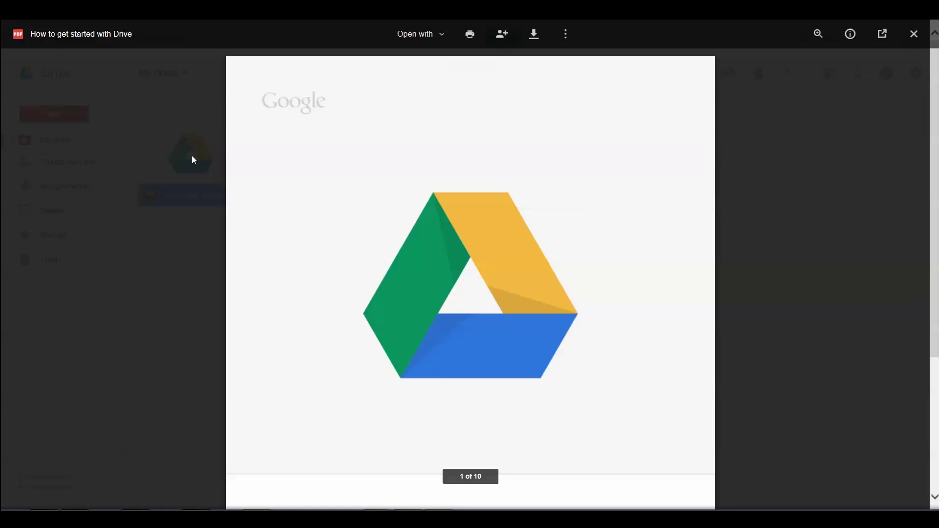
{"action": "scroll", "coordinate": [562, 235], "scroll_direction": "down", "scroll_amount": 15}
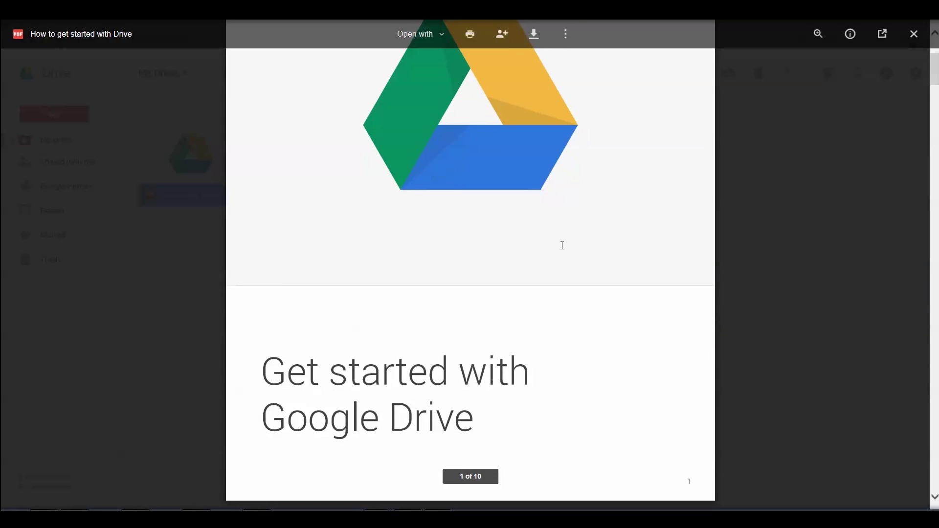
{"action": "scroll", "coordinate": [562, 246], "scroll_direction": "down", "scroll_amount": 2}
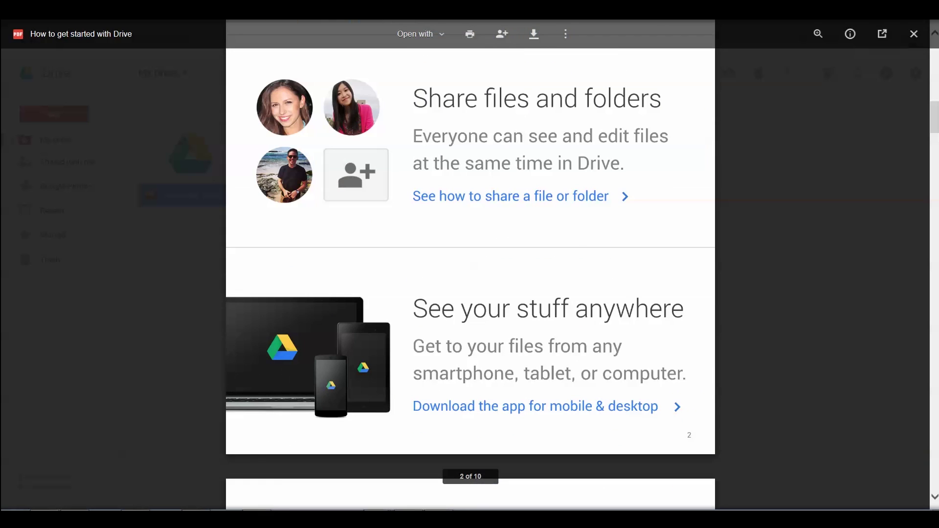
{"action": "left_click", "coordinate": [914, 34]}
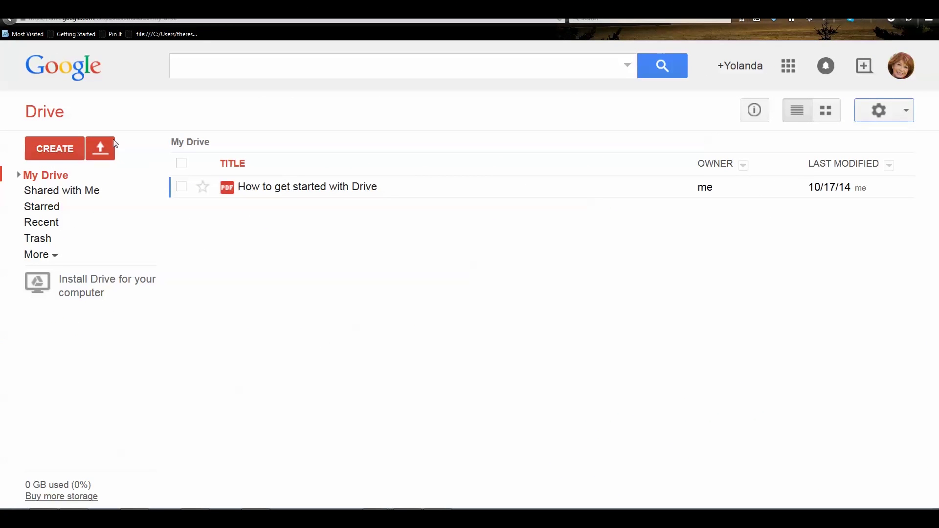
Step: Switch Google Drive to the new Drive experience from the settings gear
{"action": "left_click", "coordinate": [903, 118]}
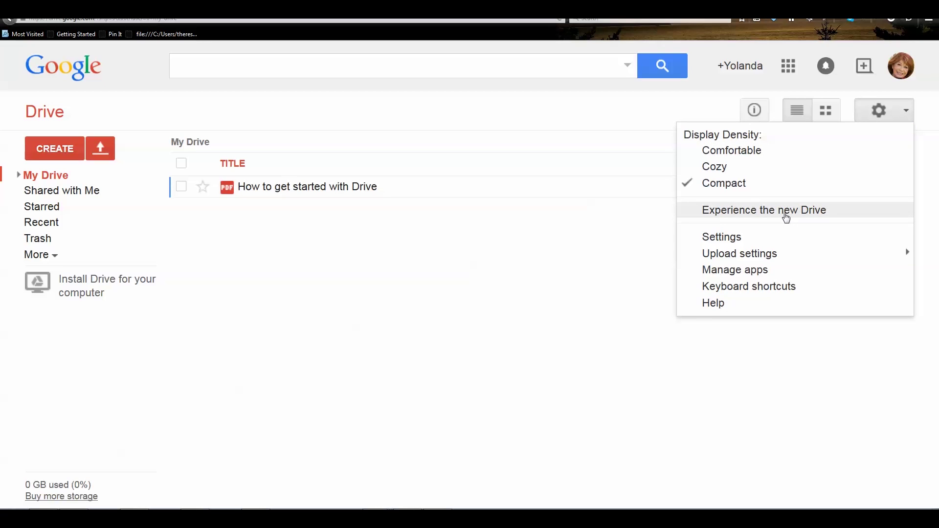
{"action": "left_click", "coordinate": [786, 212]}
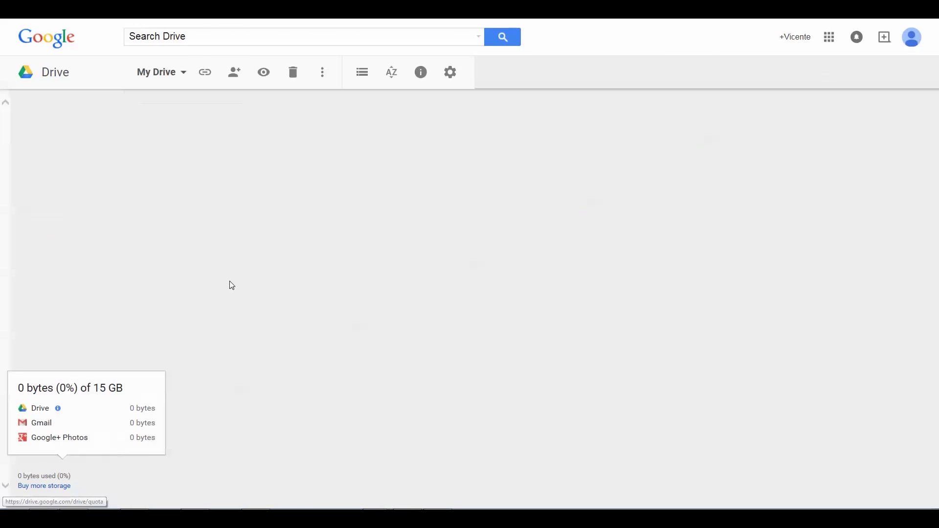
Step: Upload SampleDocument.docx from the computer into My Drive
{"action": "left_click", "coordinate": [50, 118]}
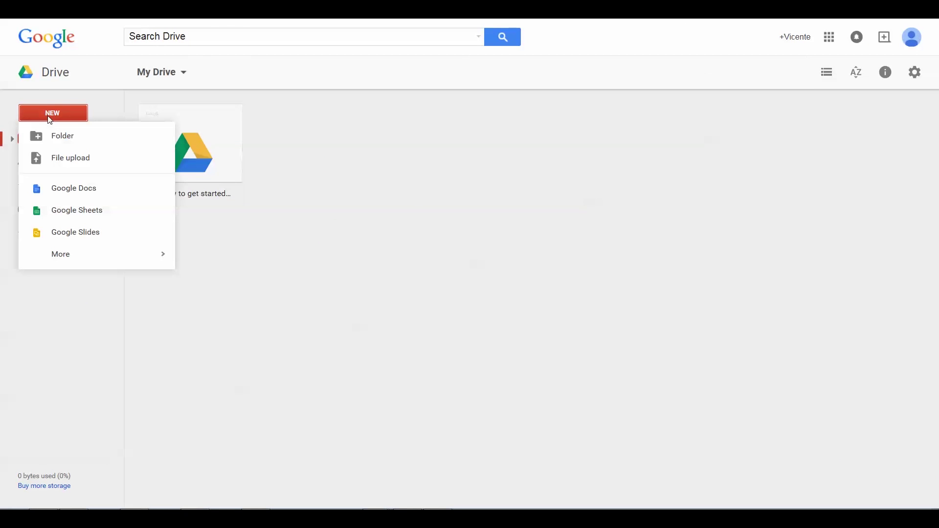
{"action": "left_click", "coordinate": [66, 161]}
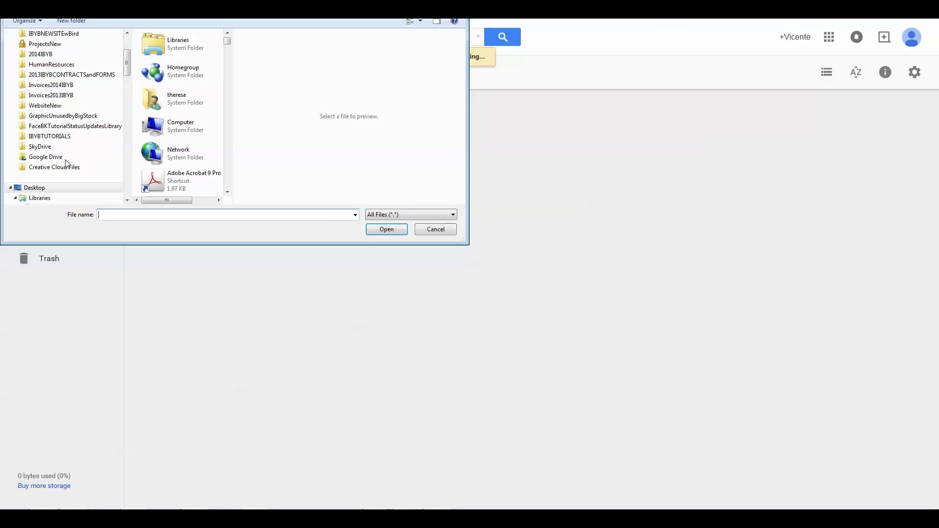
{"action": "type", "text": "sam"}
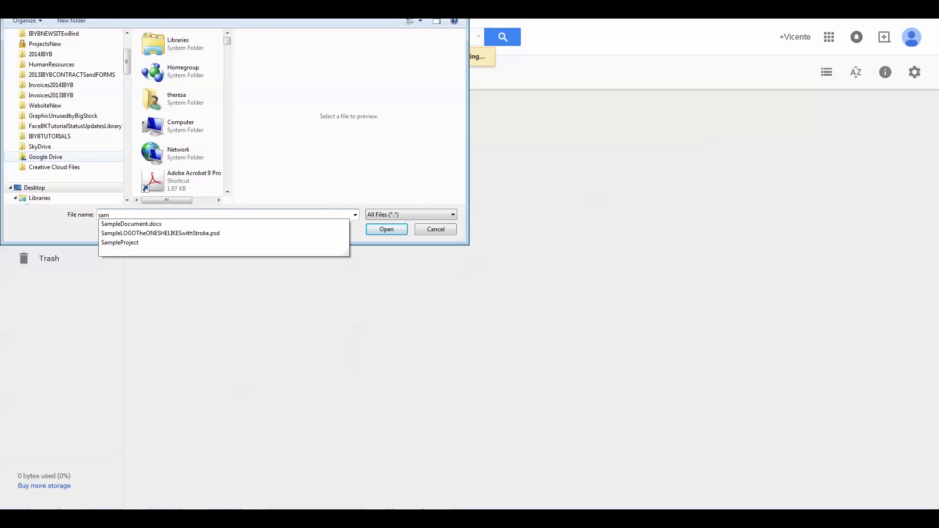
{"action": "left_click", "coordinate": [327, 226]}
{"action": "left_click", "coordinate": [384, 230]}
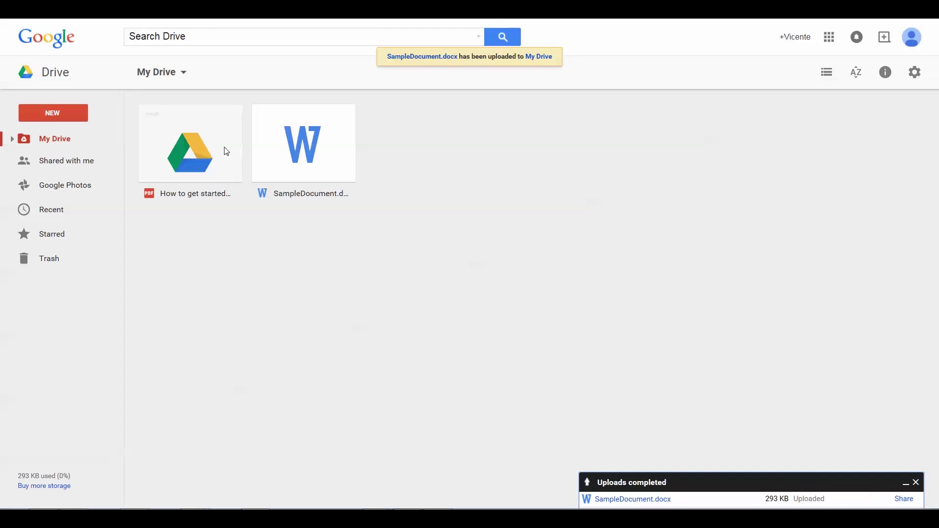
Step: Open a preview of the uploaded SampleDocument.docx
{"action": "left_click", "coordinate": [297, 152]}
{"action": "left_click", "coordinate": [916, 483]}
{"action": "double_click", "coordinate": [323, 152]}
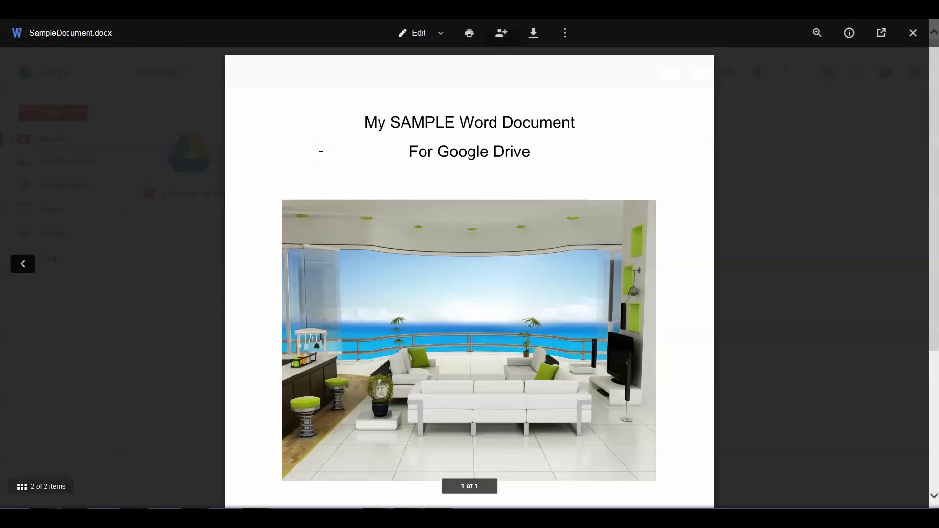
Step: Close the preview and create a new folder named MyNewFolder in My Drive
{"action": "left_click", "coordinate": [914, 34]}
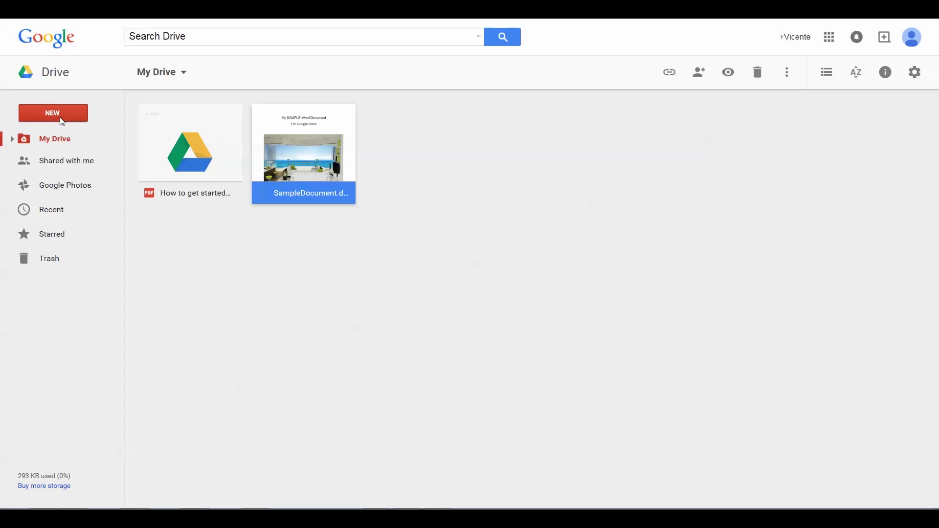
{"action": "left_click", "coordinate": [59, 118]}
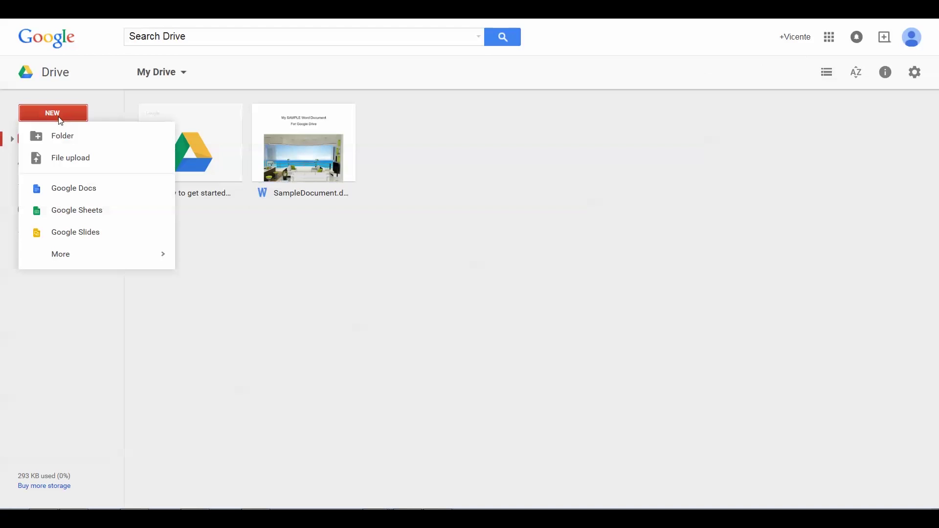
{"action": "left_click", "coordinate": [64, 140]}
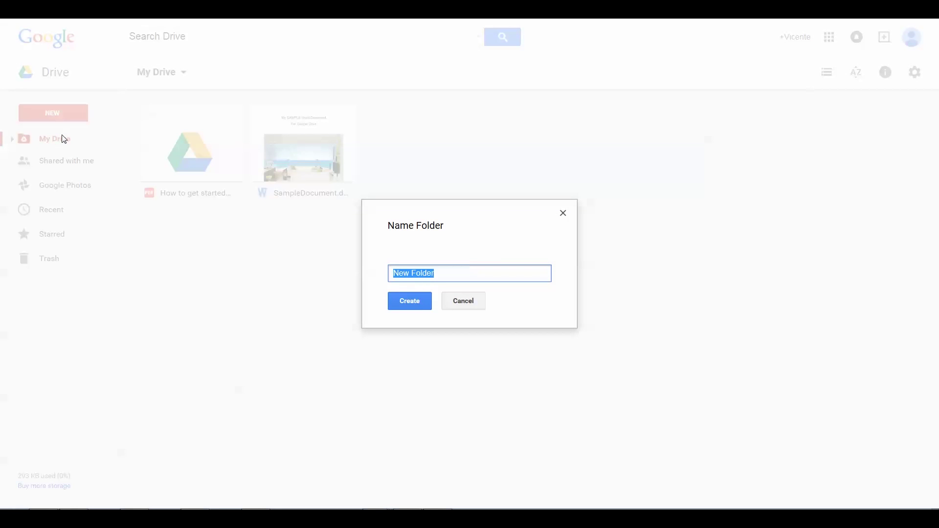
{"action": "type", "text": "MyNewFolder"}
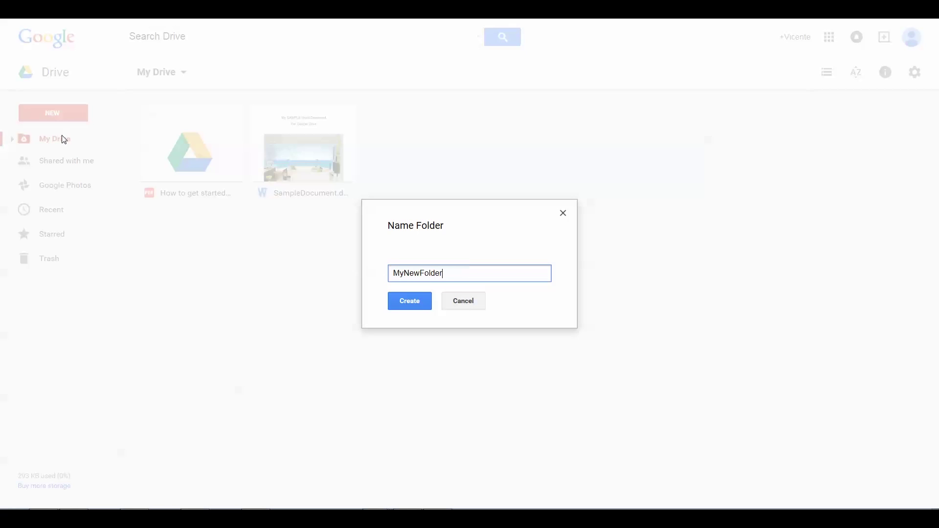
{"action": "left_click", "coordinate": [420, 302]}
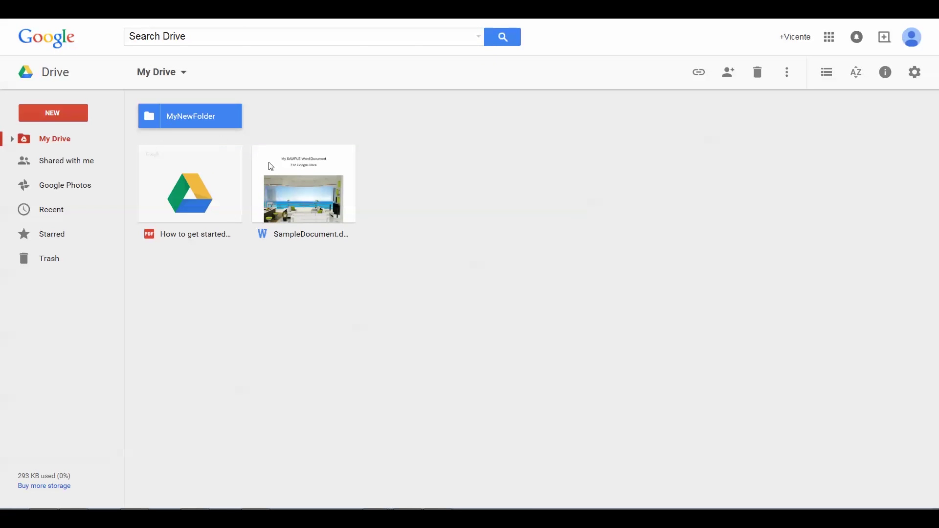
Step: Drag SampleDocument.docx into MyNewFolder, check it there, dismiss the Move To dialog, and return to My Drive
{"action": "left_click_drag", "start_coordinate": [281, 178], "coordinate": [188, 119]}
{"action": "double_click", "coordinate": [153, 113]}
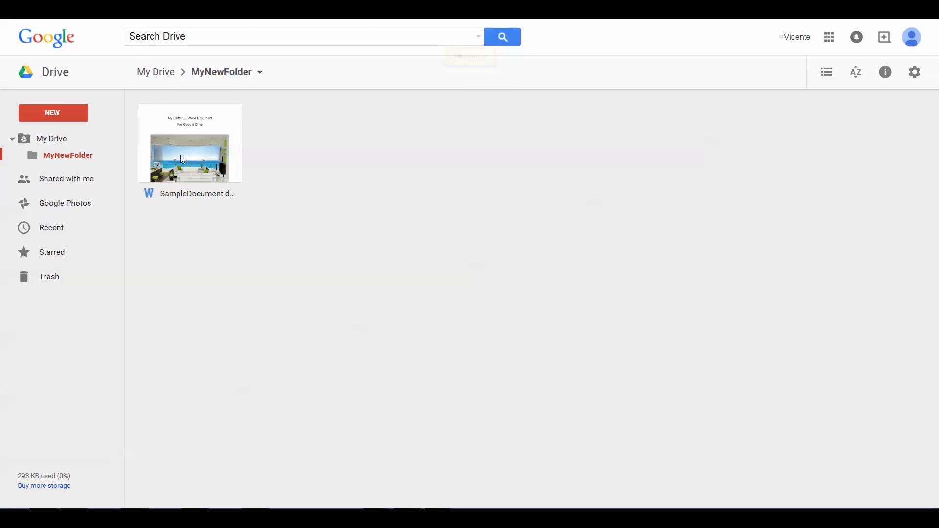
{"action": "right_click", "coordinate": [178, 149]}
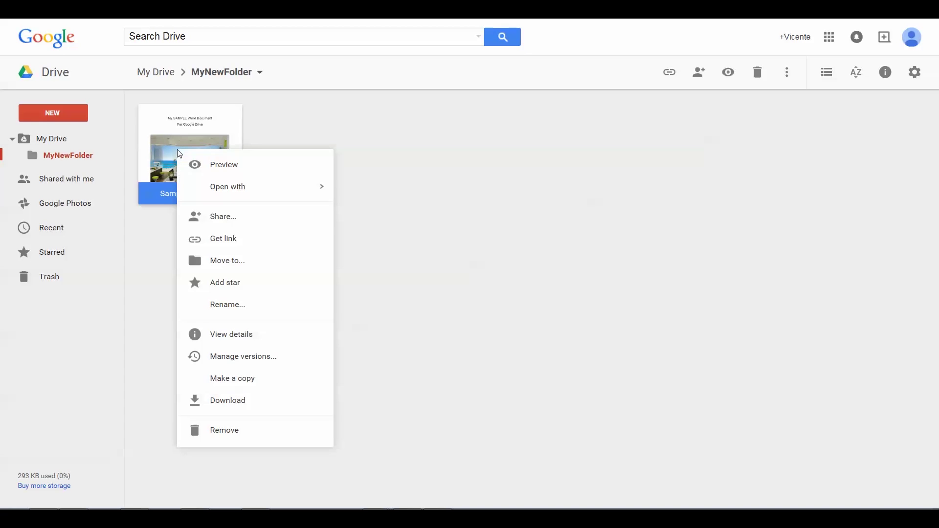
{"action": "left_click", "coordinate": [231, 261]}
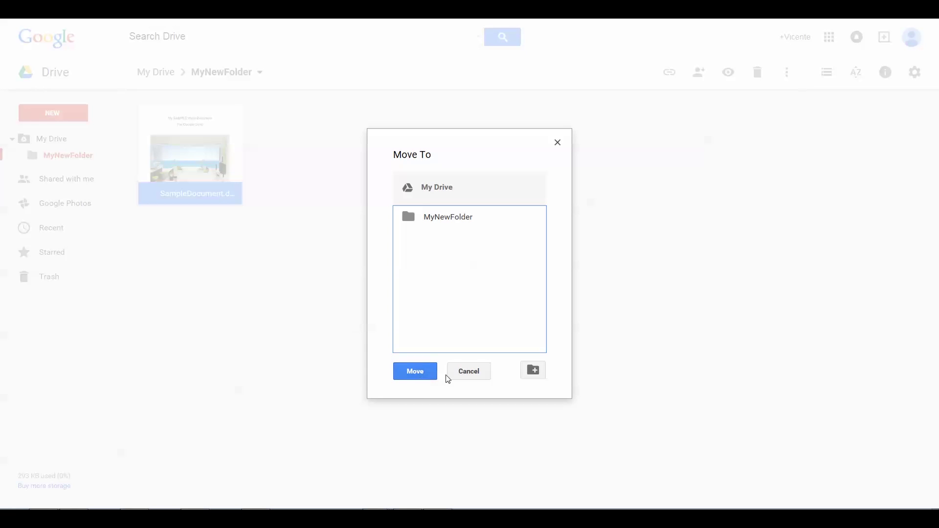
{"action": "left_click", "coordinate": [558, 144]}
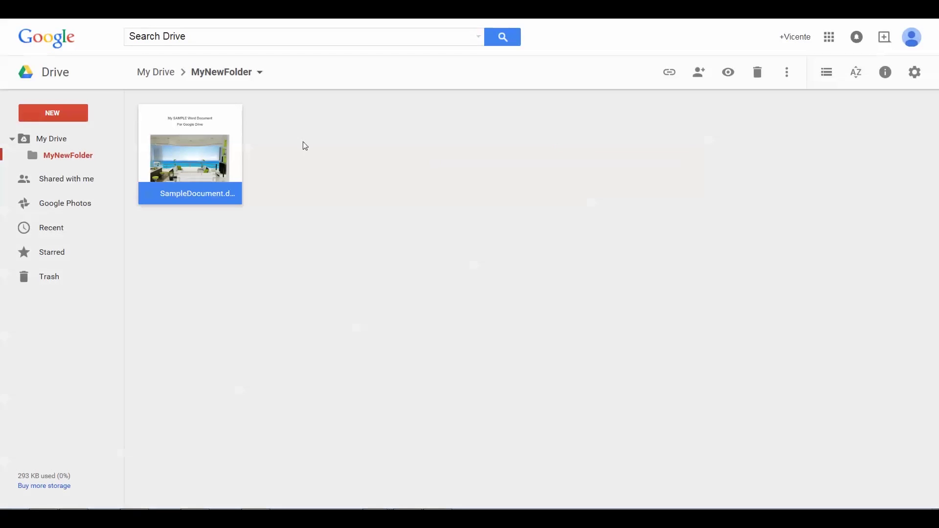
{"action": "left_click", "coordinate": [53, 146]}
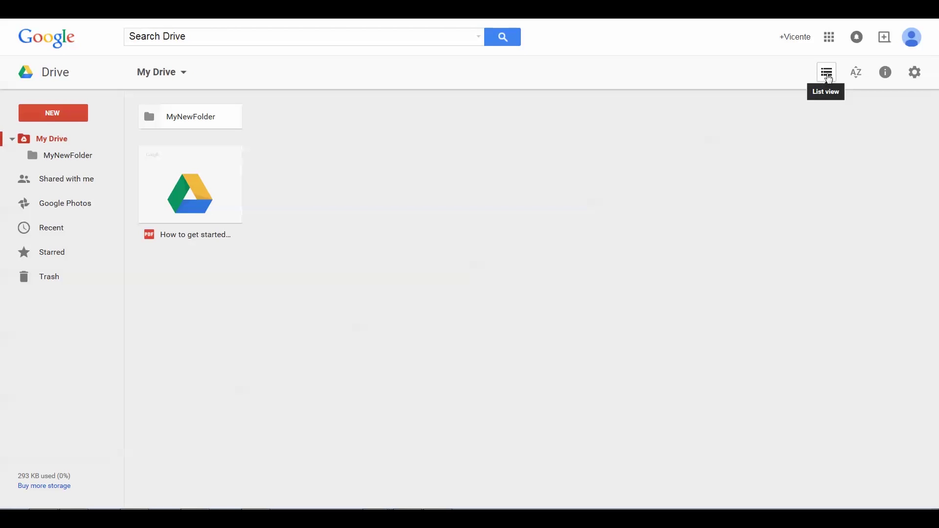
Step: Switch My Drive to list view with name, owner, last modified and file size columns
{"action": "left_click", "coordinate": [826, 73]}
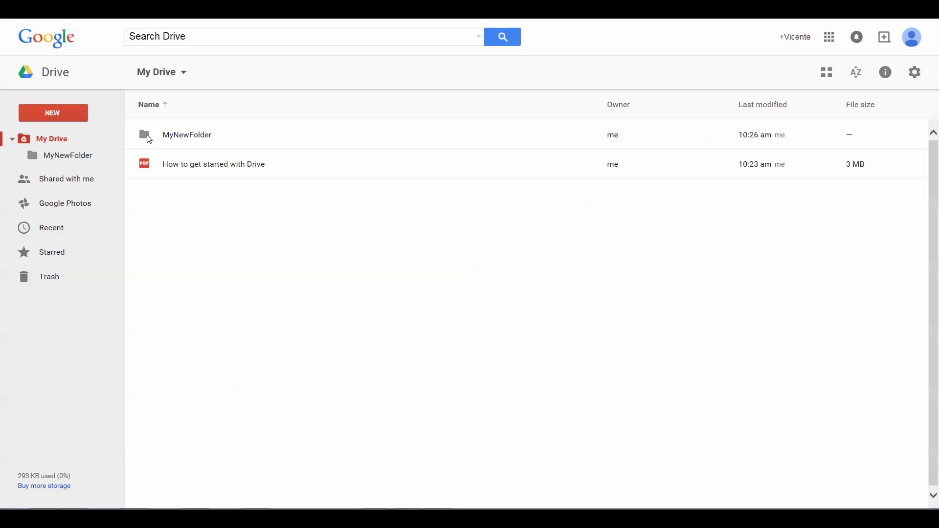
Step: Open MyNewFolder's Share dialog and add the suggested contact as an invitee
{"action": "left_click", "coordinate": [149, 140]}
{"action": "right_click", "coordinate": [150, 139]}
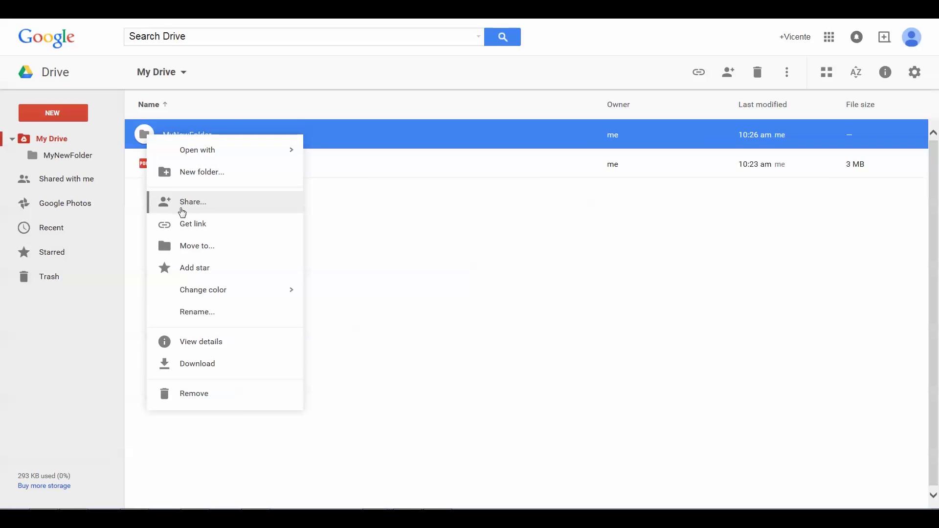
{"action": "left_click", "coordinate": [729, 74]}
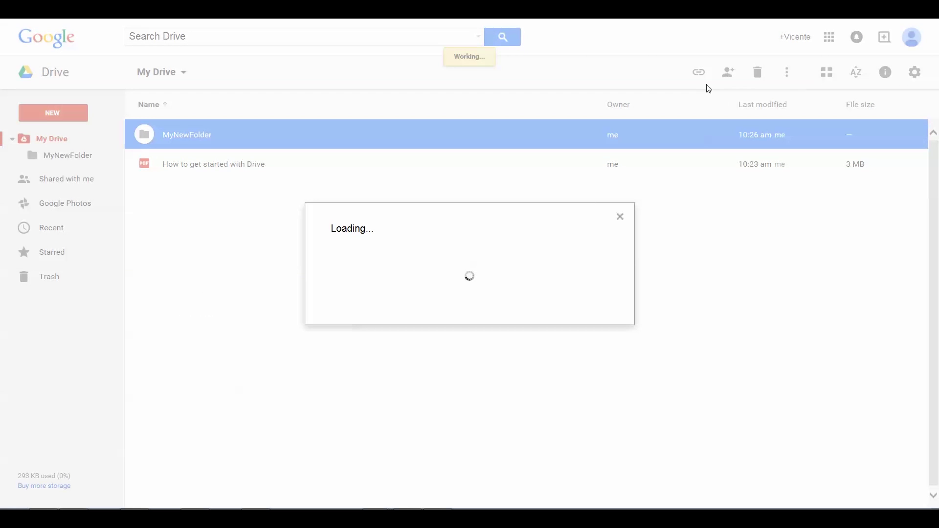
{"action": "type", "text": "yo"}
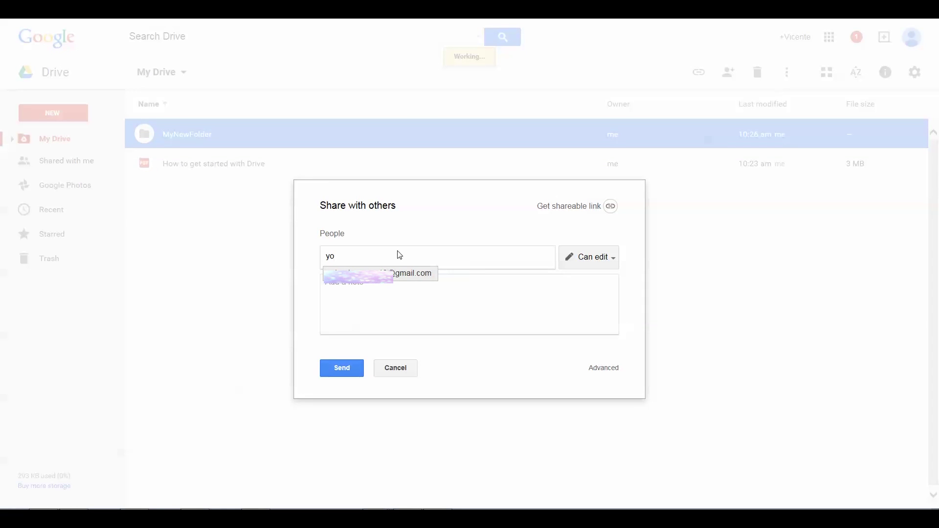
{"action": "left_click", "coordinate": [395, 275]}
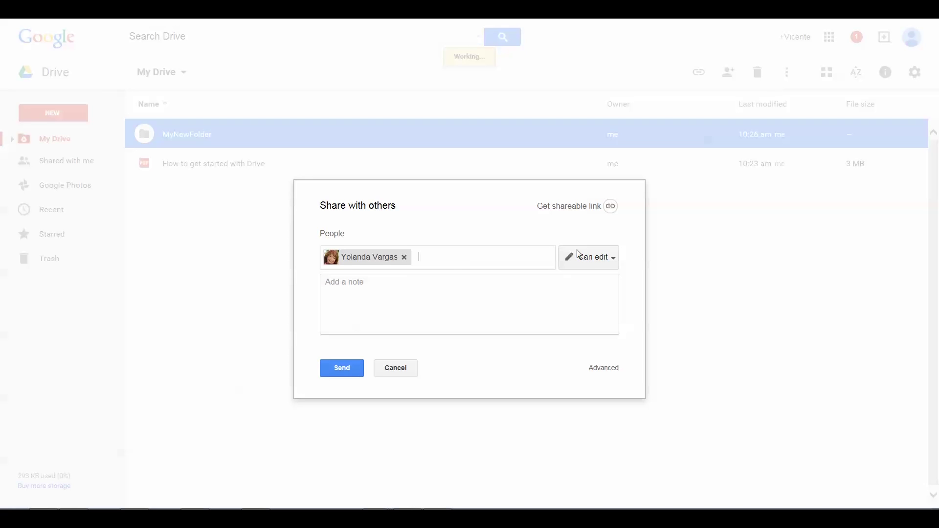
Step: Set the invitee's access level to Can edit
{"action": "left_click", "coordinate": [610, 260]}
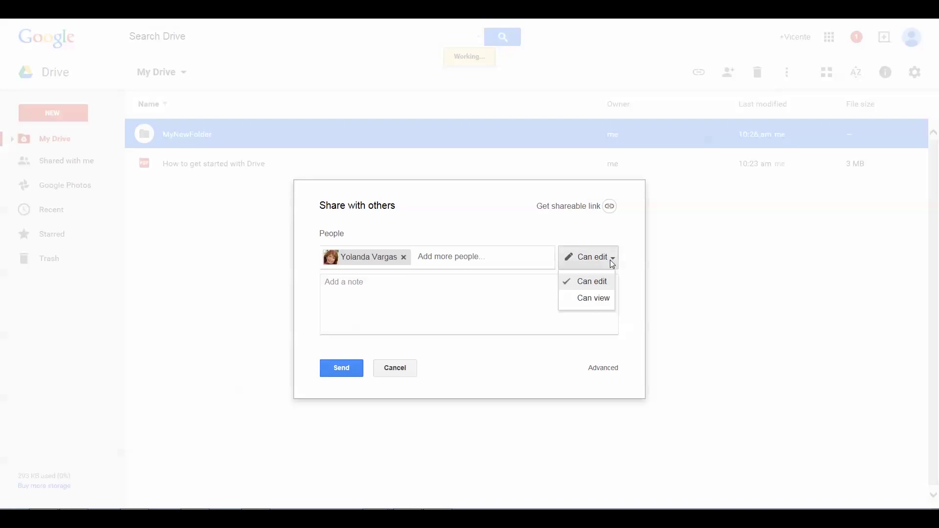
{"action": "left_click", "coordinate": [598, 300]}
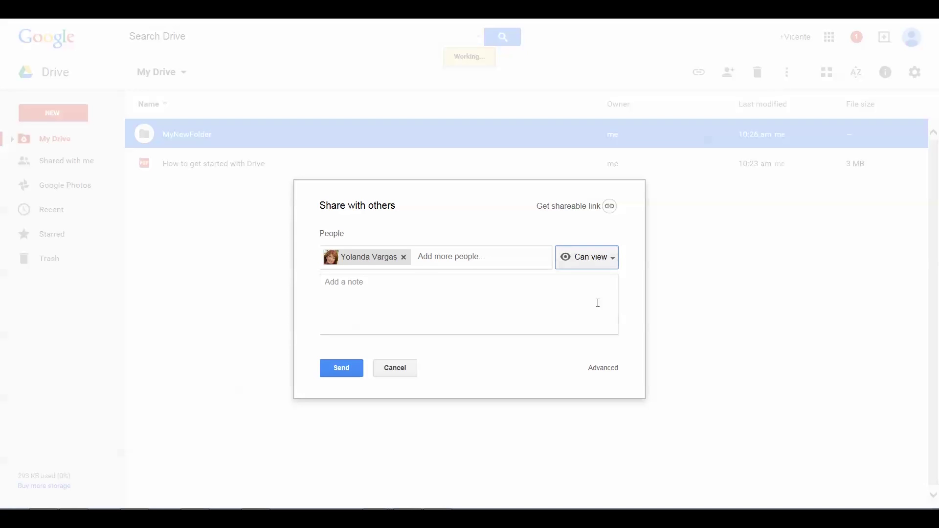
{"action": "left_click", "coordinate": [610, 262]}
{"action": "left_click", "coordinate": [604, 280]}
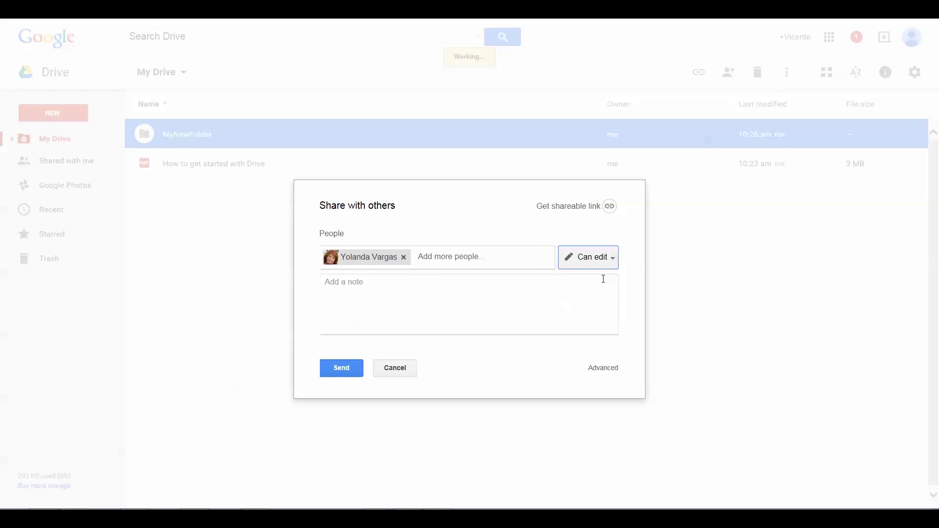
Step: Reveal MyNewFolder's shareable link and set link sharing to OFF - only specific people can access
{"action": "left_click", "coordinate": [608, 206]}
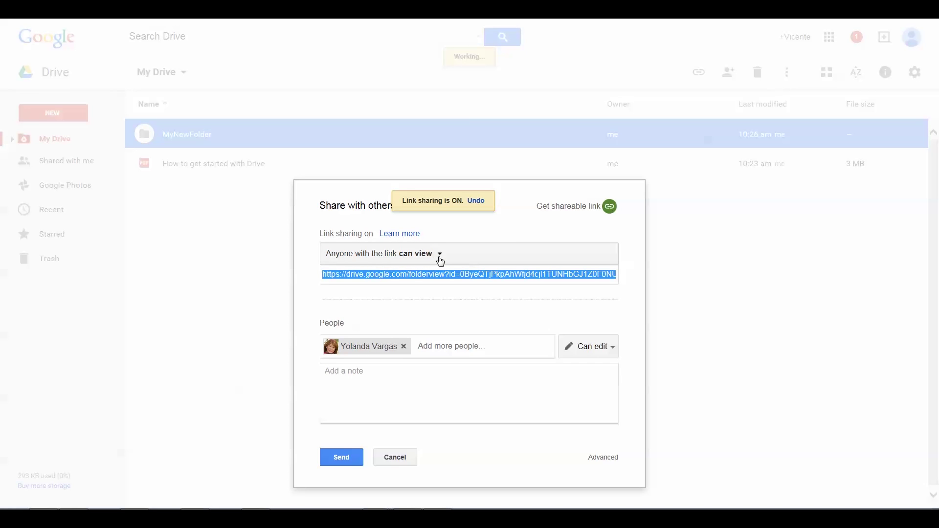
{"action": "left_click", "coordinate": [440, 262]}
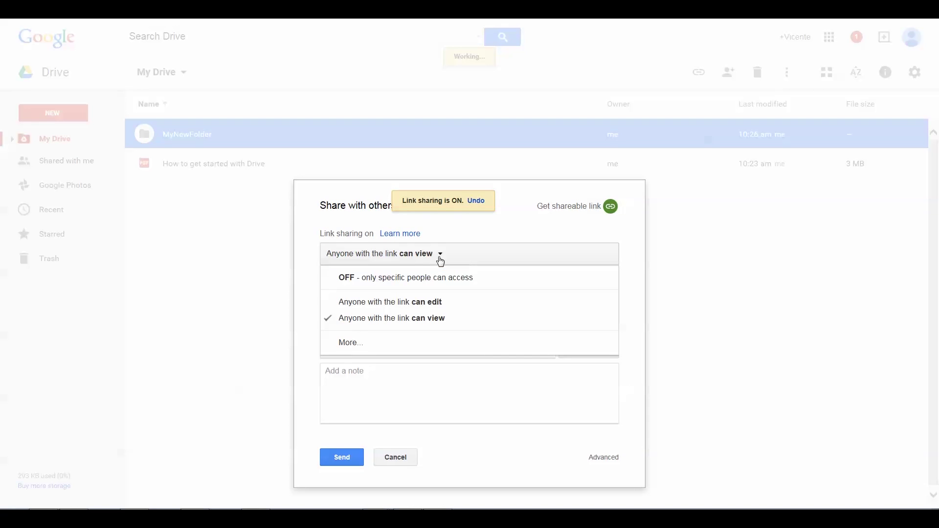
{"action": "left_click", "coordinate": [427, 279]}
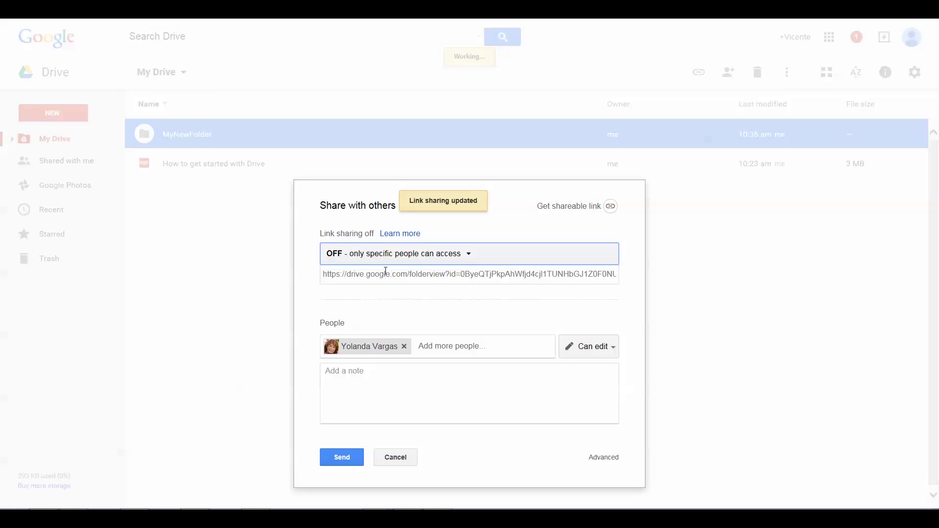
Step: Add the note 'Here is the document' to the MyNewFolder share invitation
{"action": "mouse_move", "coordinate": [341, 352]}
{"action": "left_click", "coordinate": [373, 371]}
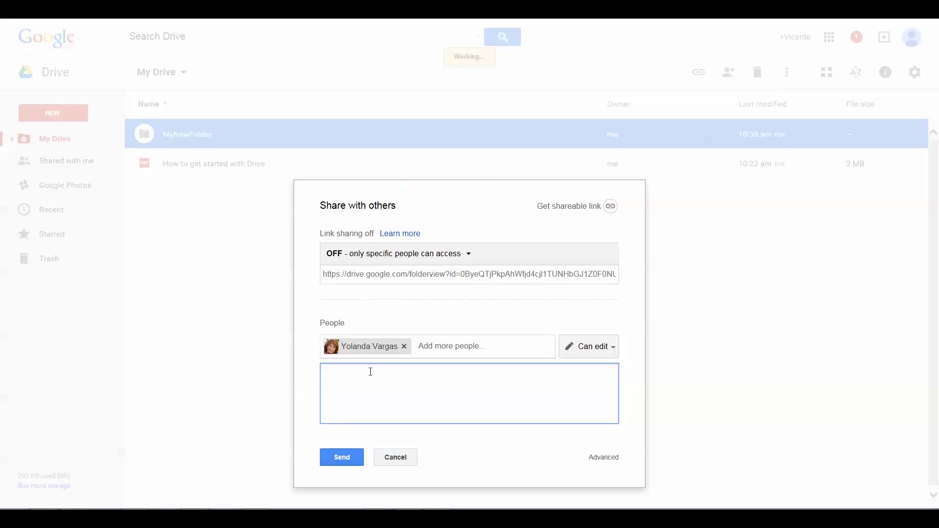
{"action": "type", "text": "Here is the document"}
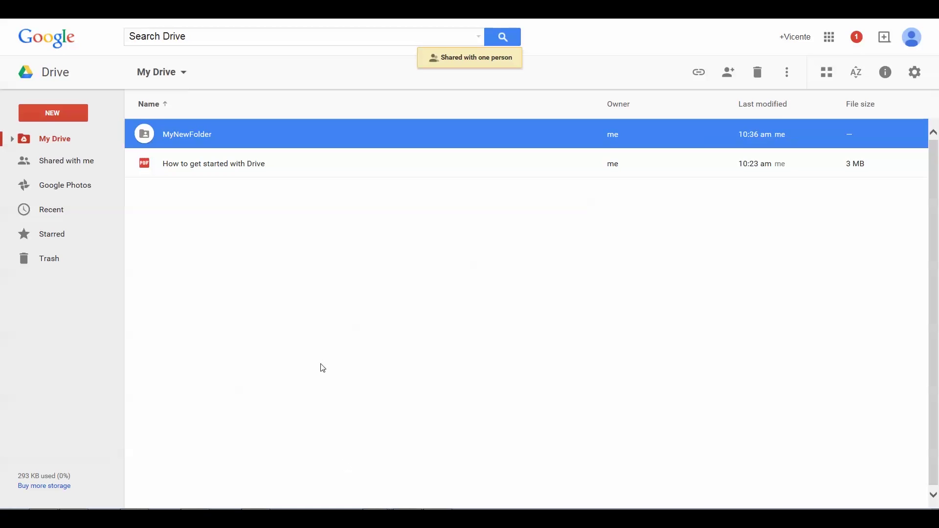
Step: Open the 'MyNewFolder - Invitation to collaborate' email in the Gmail inbox
{"action": "mouse_move", "coordinate": [415, 504]}
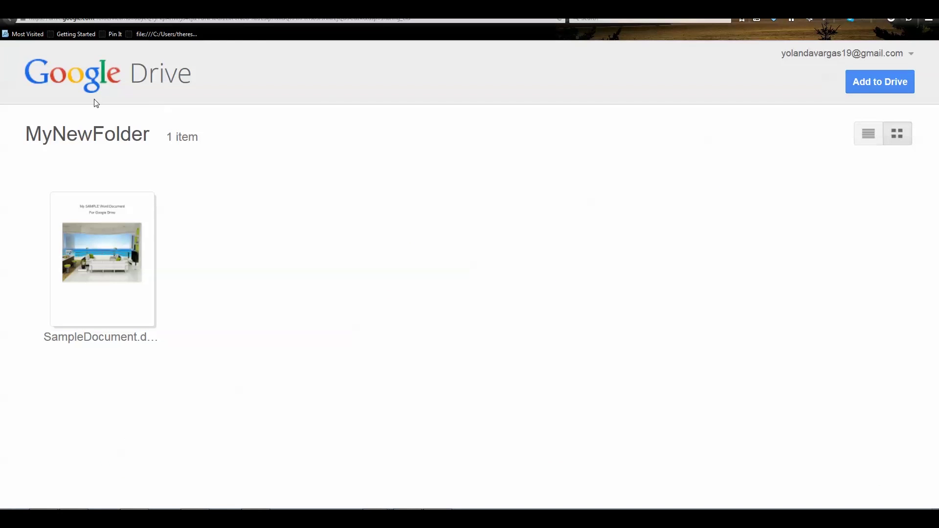
Step: Preview SampleDocument.docx from the shared folder and scroll through its contents
{"action": "left_click", "coordinate": [102, 272]}
{"action": "double_click", "coordinate": [101, 272]}
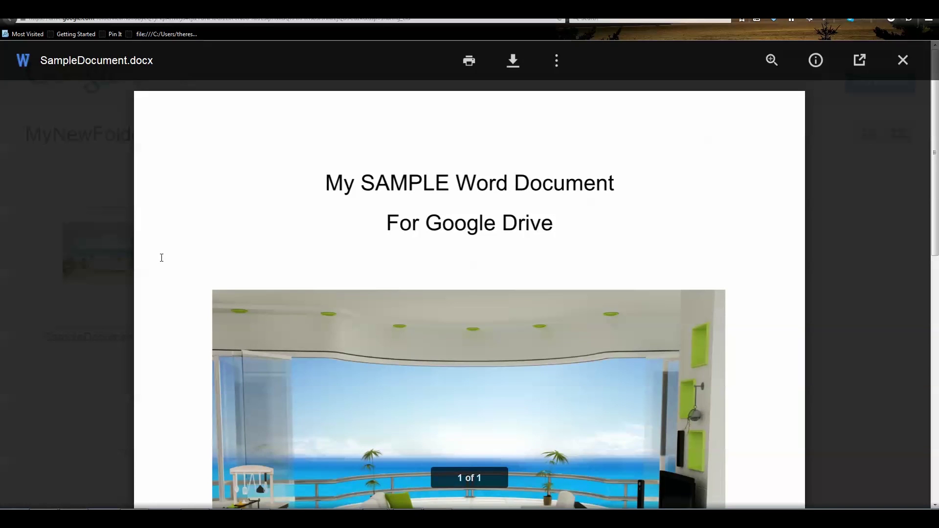
{"action": "scroll", "coordinate": [161, 258], "scroll_direction": "down", "scroll_amount": 1}
{"action": "scroll", "coordinate": [161, 258], "scroll_direction": "down", "scroll_amount": 7}
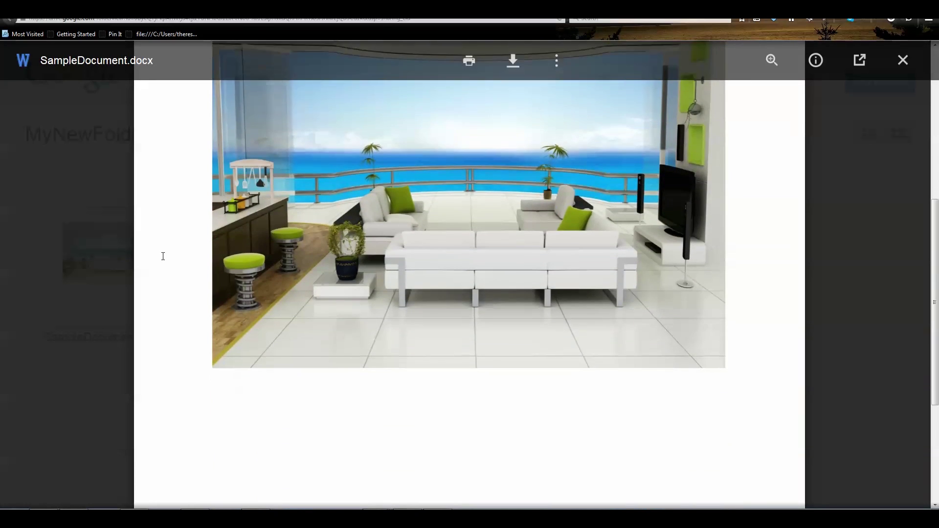
{"action": "scroll", "coordinate": [163, 256], "scroll_direction": "down", "scroll_amount": 1}
{"action": "scroll", "coordinate": [164, 255], "scroll_direction": "up", "scroll_amount": 5}
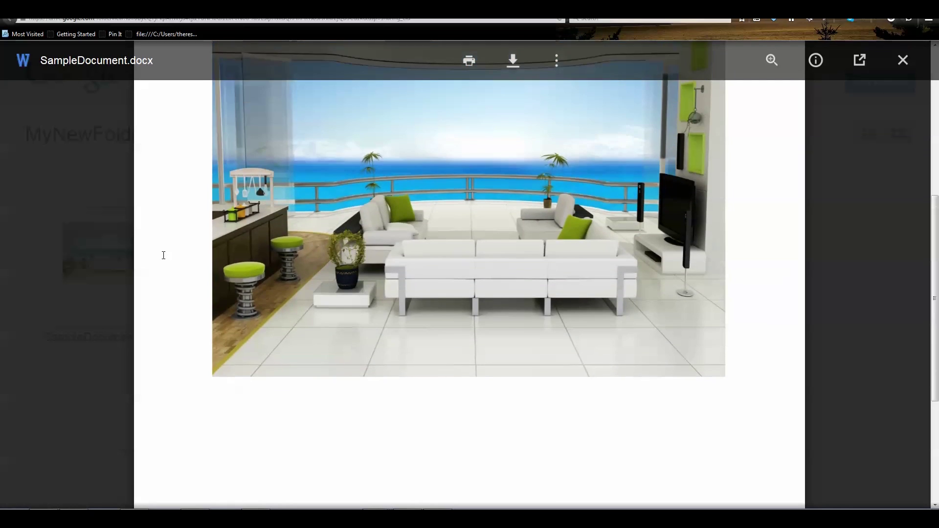
{"action": "scroll", "coordinate": [166, 252], "scroll_direction": "up", "scroll_amount": 3}
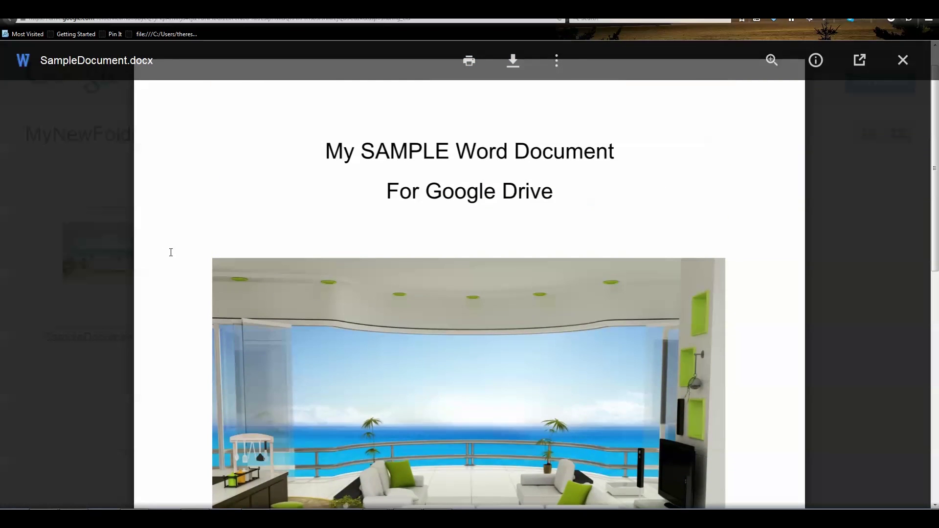
Step: Add the shared MyNewFolder to My Drive and open it there
{"action": "left_click", "coordinate": [903, 60]}
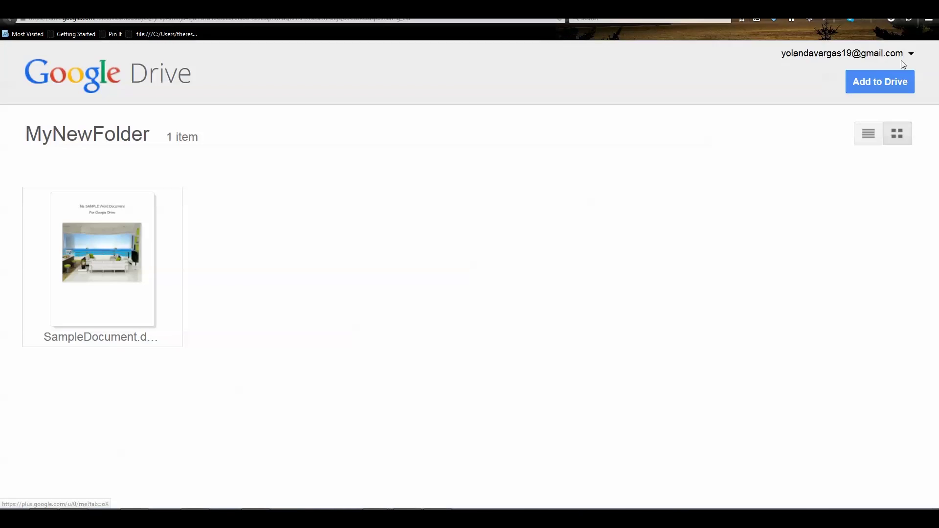
{"action": "left_click", "coordinate": [871, 86]}
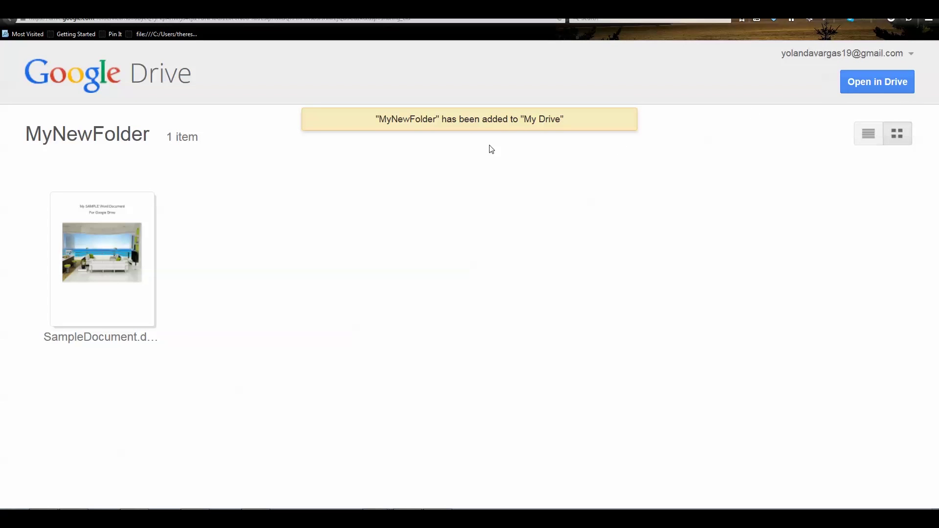
{"action": "left_click", "coordinate": [855, 85]}
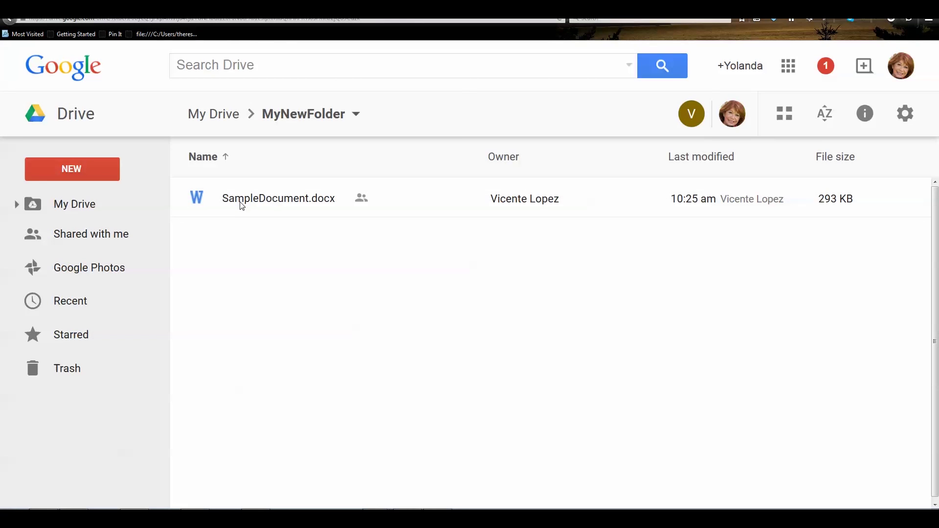
Step: Download SampleDocument.docx to the computer, then preview it in Drive
{"action": "right_click", "coordinate": [241, 205]}
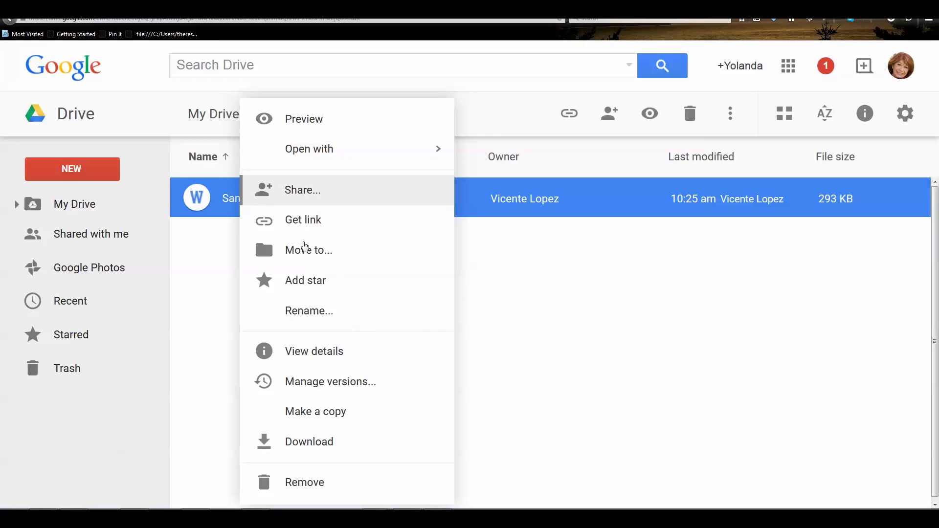
{"action": "left_click", "coordinate": [312, 451]}
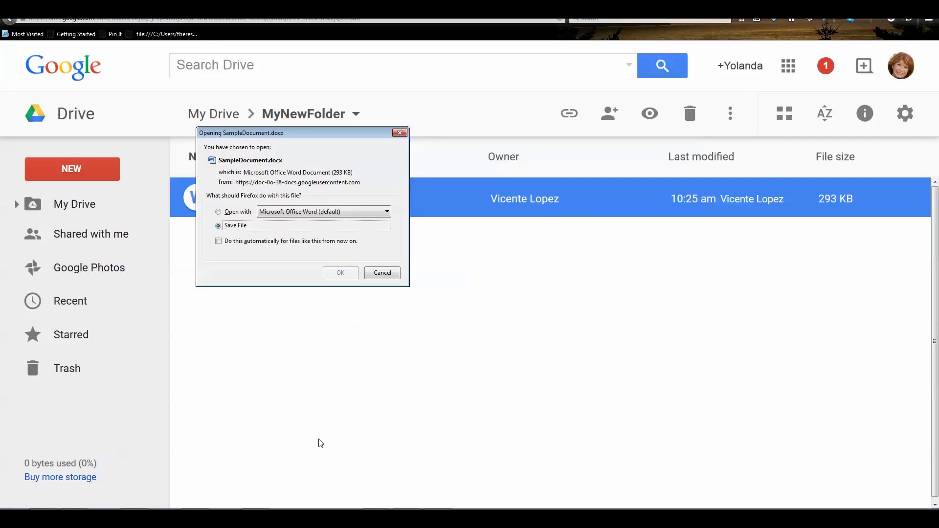
{"action": "left_click", "coordinate": [345, 274]}
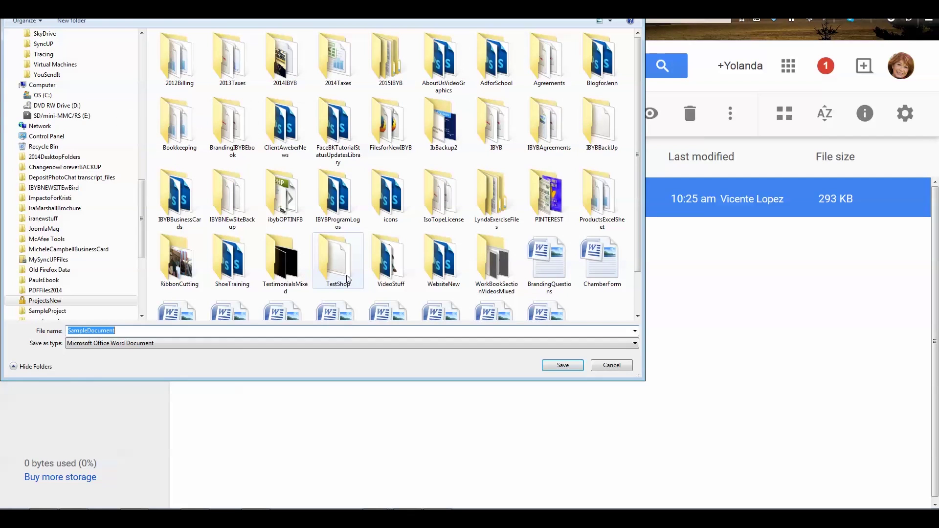
{"action": "left_click", "coordinate": [611, 366]}
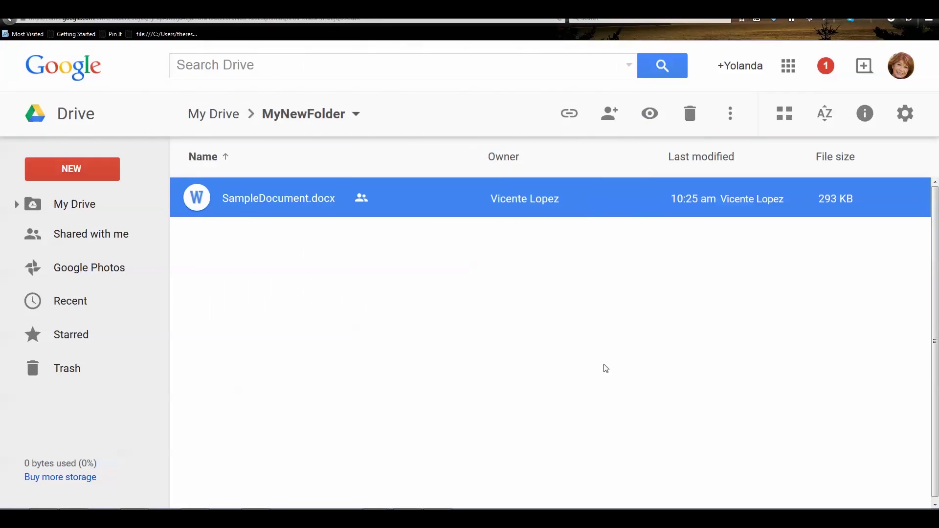
{"action": "double_click", "coordinate": [248, 200]}
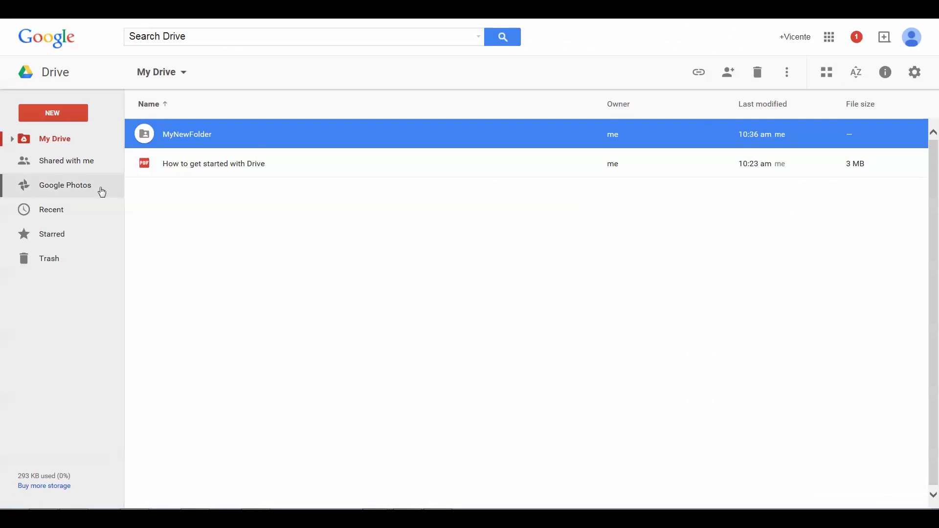
Step: Turn on link sharing so anyone with the link can view MyNewFolder
{"action": "right_click", "coordinate": [164, 129]}
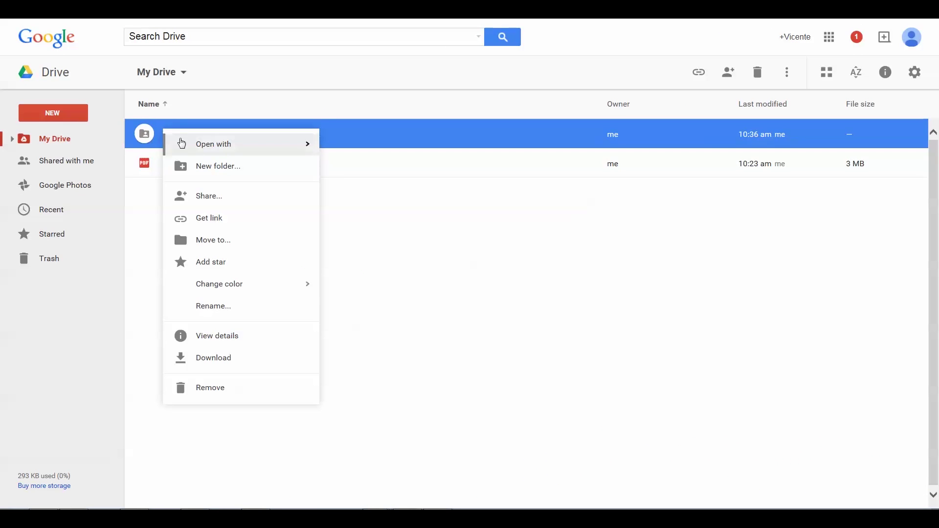
{"action": "left_click", "coordinate": [210, 197]}
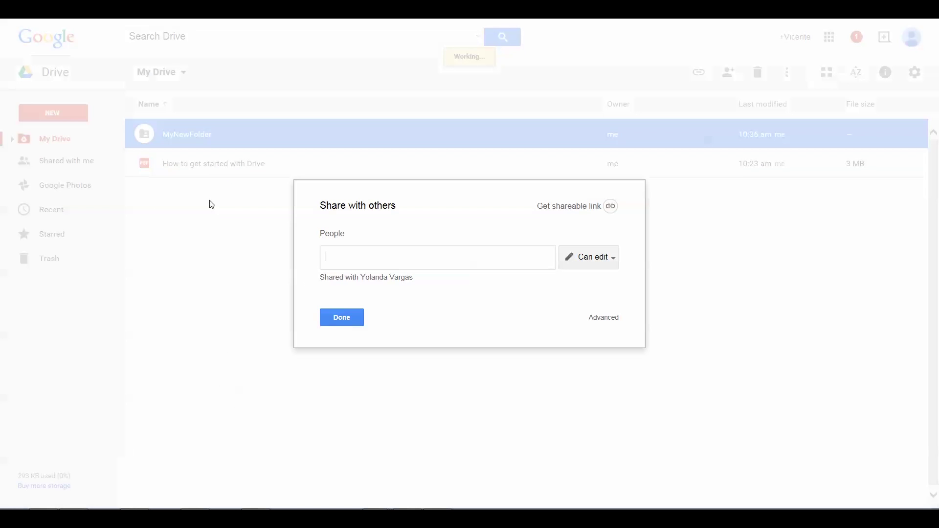
{"action": "left_click", "coordinate": [576, 207]}
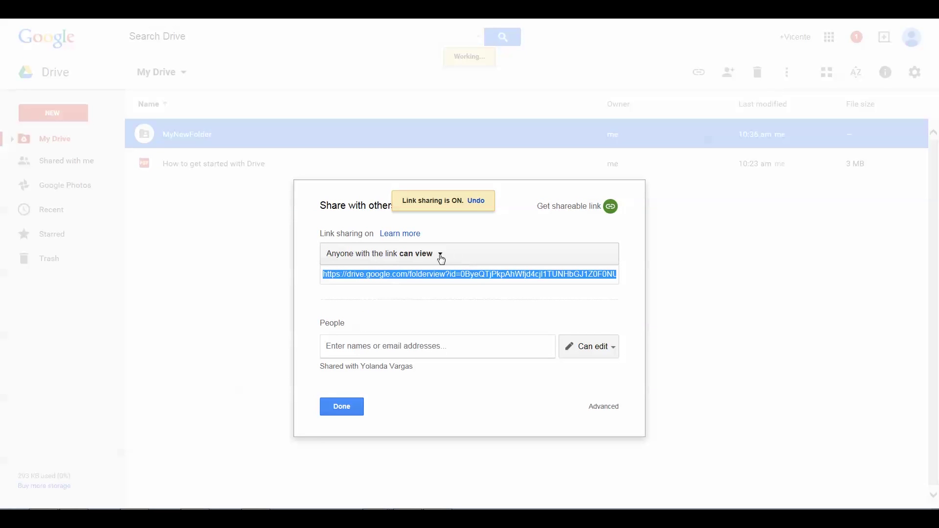
{"action": "left_click", "coordinate": [441, 258]}
{"action": "left_click", "coordinate": [355, 344]}
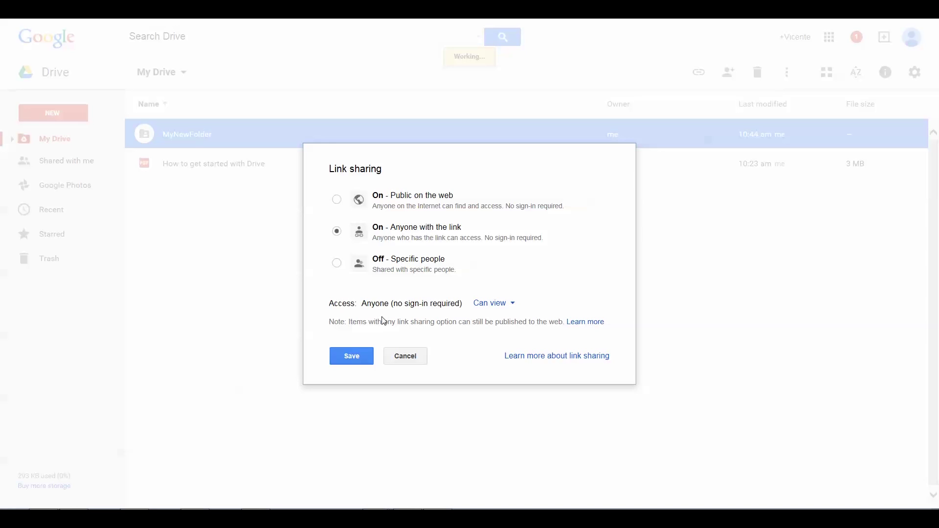
{"action": "left_click", "coordinate": [348, 360]}
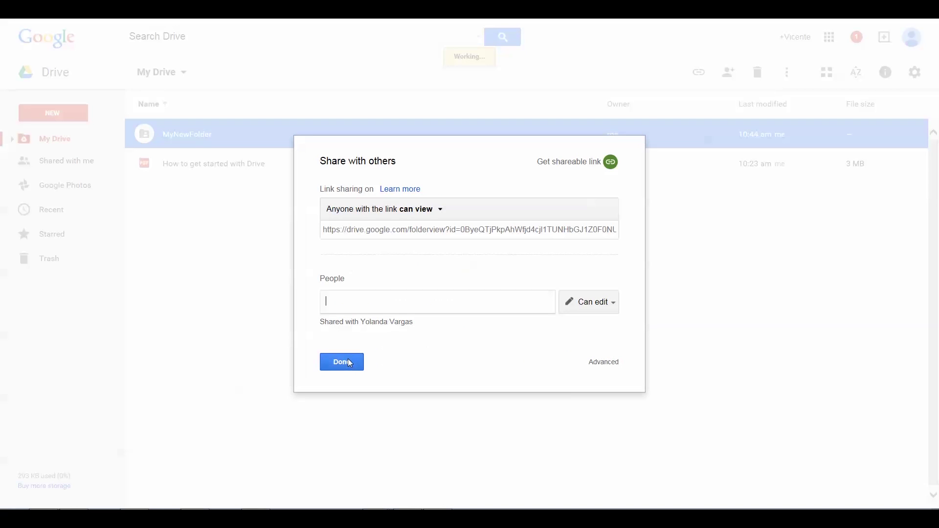
Step: Copy MyNewFolder's shareable link to the clipboard
{"action": "left_click", "coordinate": [352, 230]}
{"action": "right_click", "coordinate": [353, 235]}
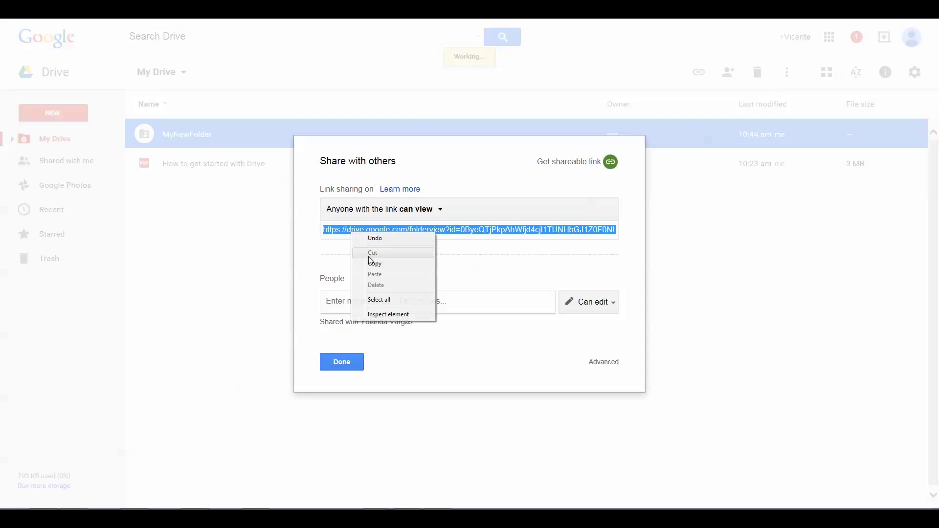
{"action": "left_click", "coordinate": [371, 263]}
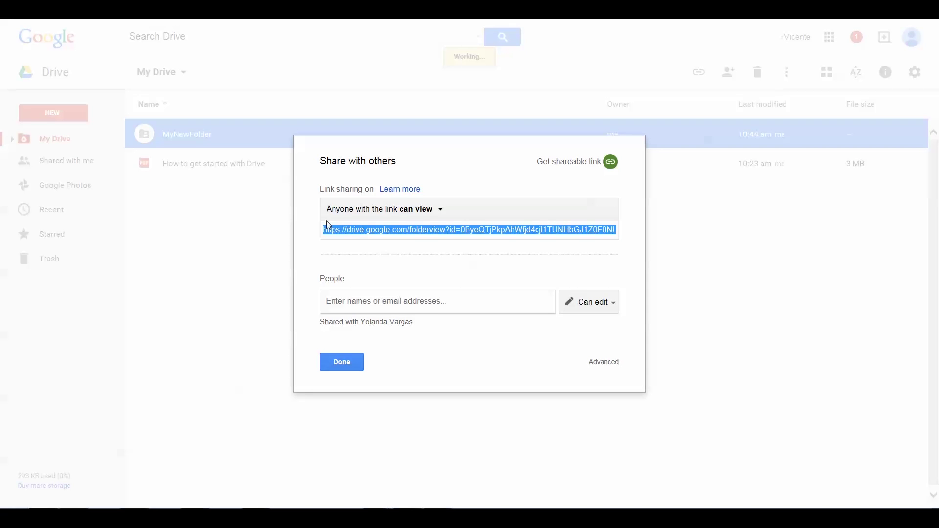
{"action": "left_click", "coordinate": [334, 361]}
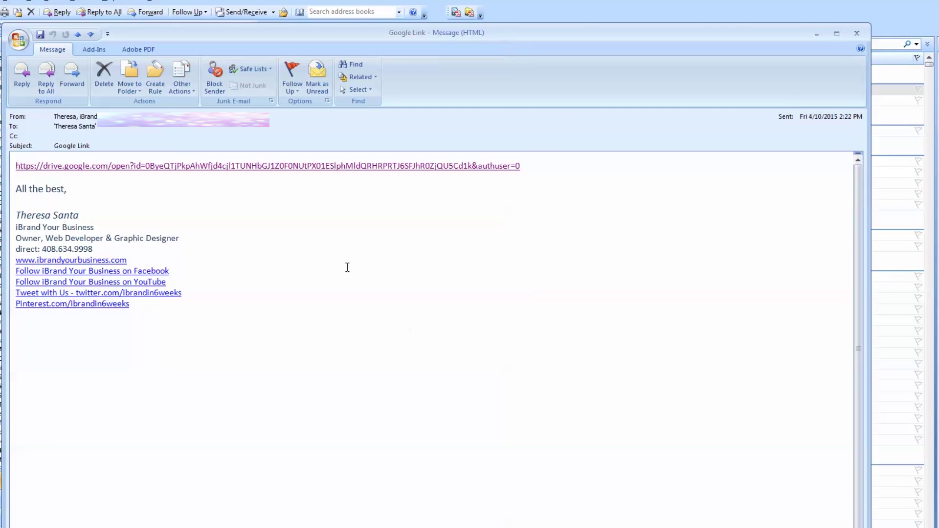
Step: Open the shared MyNewFolder link and view SampleDocument, cancelling its download and print
{"action": "left_click", "coordinate": [164, 169]}
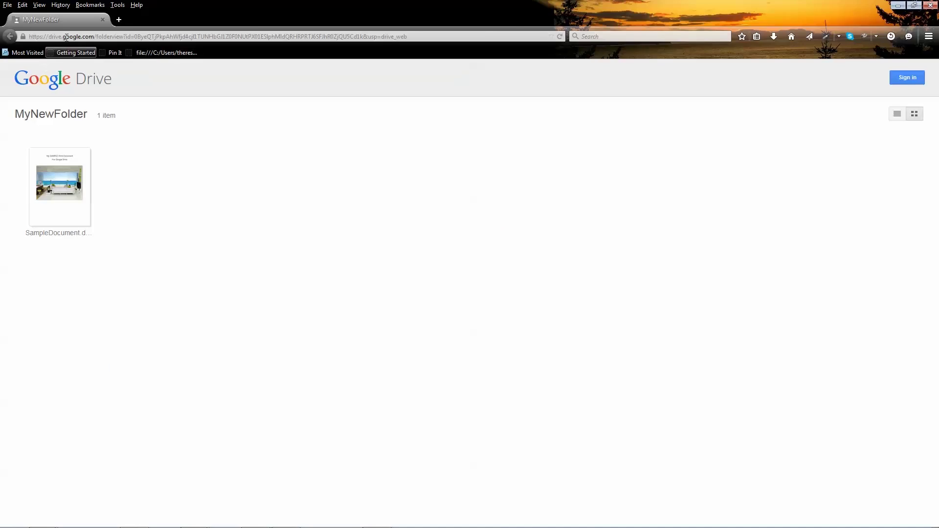
{"action": "left_click", "coordinate": [56, 34]}
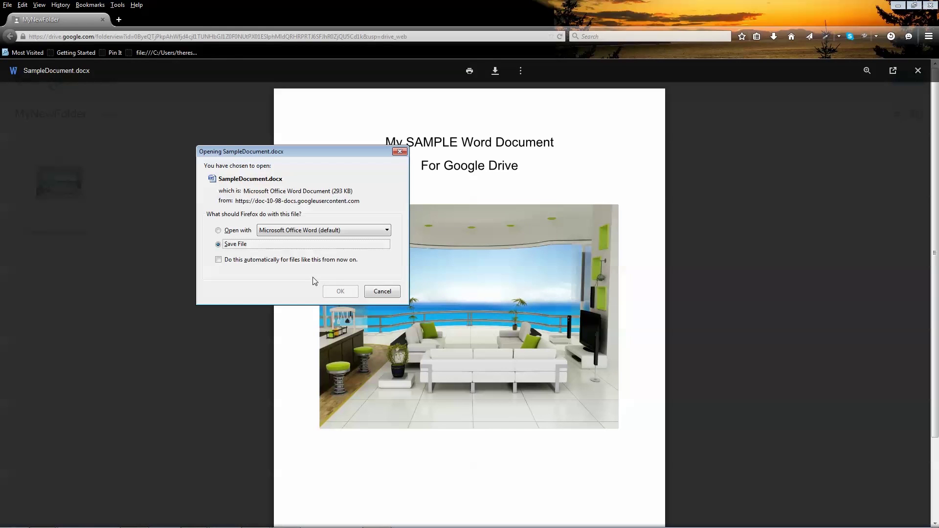
{"action": "left_click", "coordinate": [375, 291]}
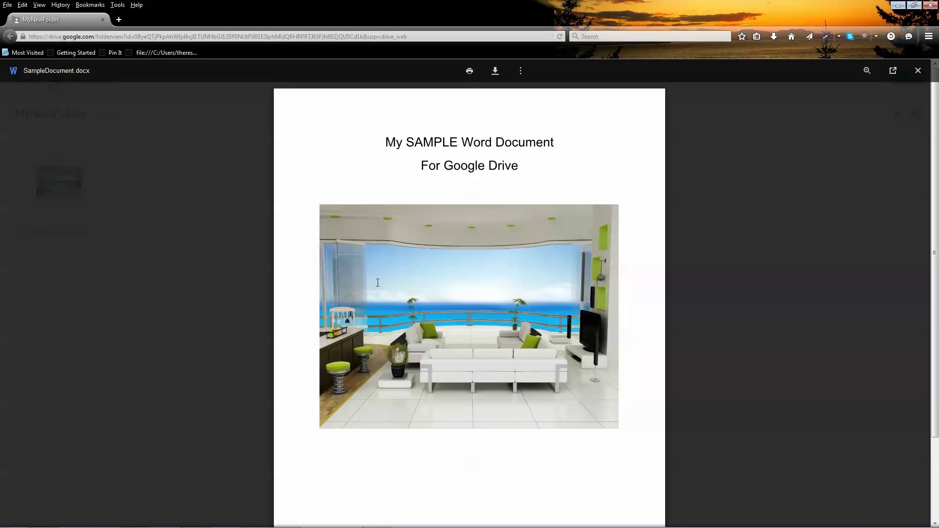
{"action": "left_click", "coordinate": [470, 71]}
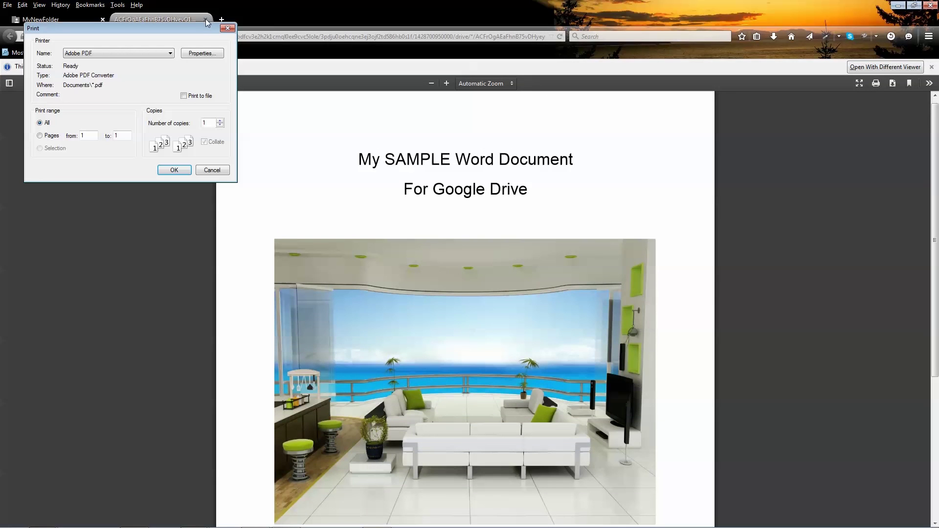
{"action": "left_click", "coordinate": [212, 170]}
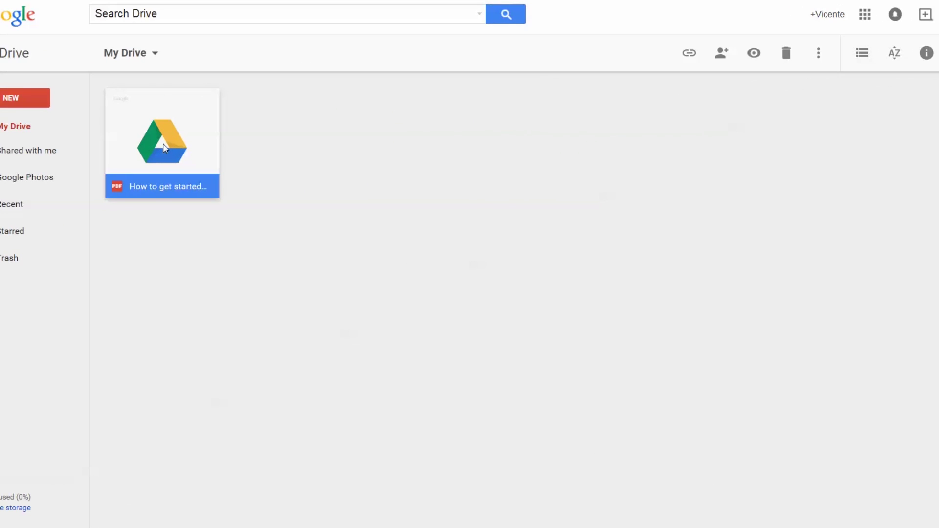
Step: Open the 'How to get started with Drive' PDF at page 5's drag-and-drop instructions
{"action": "double_click", "coordinate": [163, 143]}
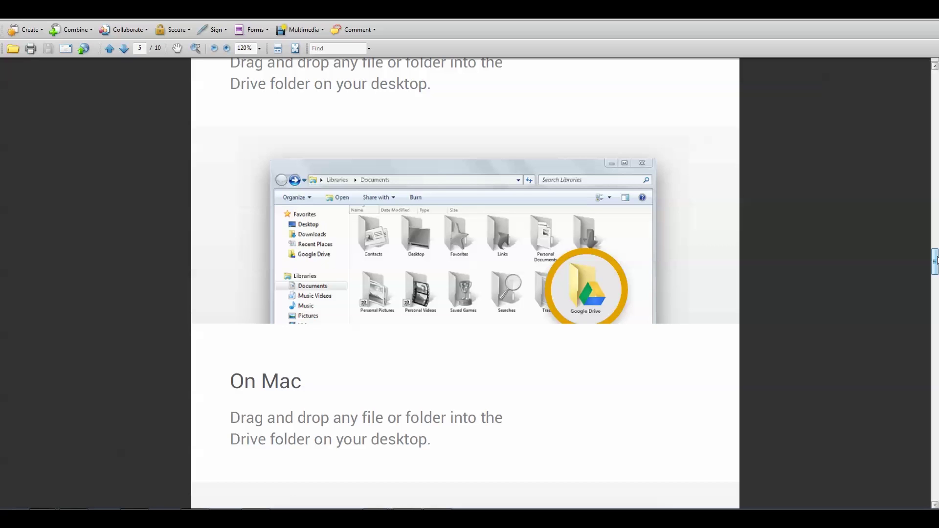
Step: Scroll the guide down to the On Mac section about the Drive folder
{"action": "left_click_drag", "start_coordinate": [935, 261], "coordinate": [935, 280]}
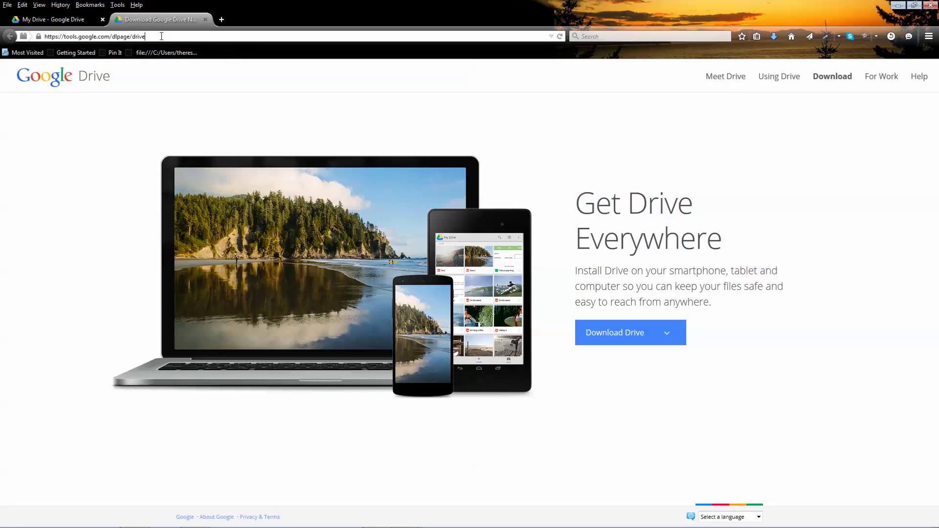
Step: Download and install Google Drive for PC, then begin its desktop setup
{"action": "left_click", "coordinate": [155, 37]}
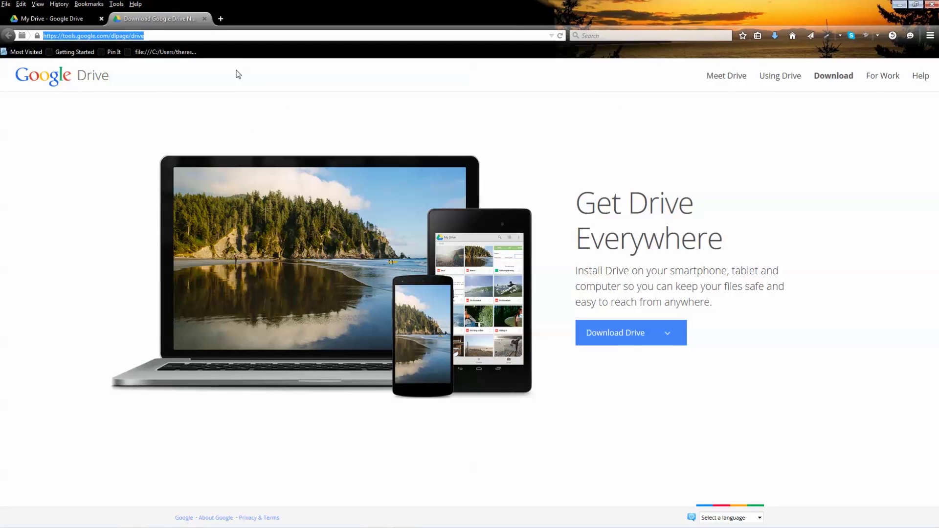
{"action": "mouse_move", "coordinate": [615, 335]}
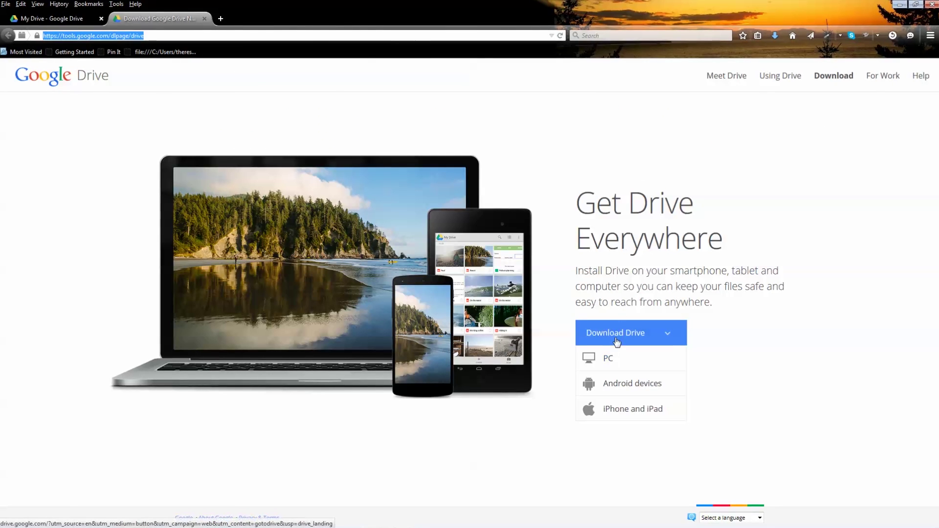
{"action": "left_click", "coordinate": [614, 360]}
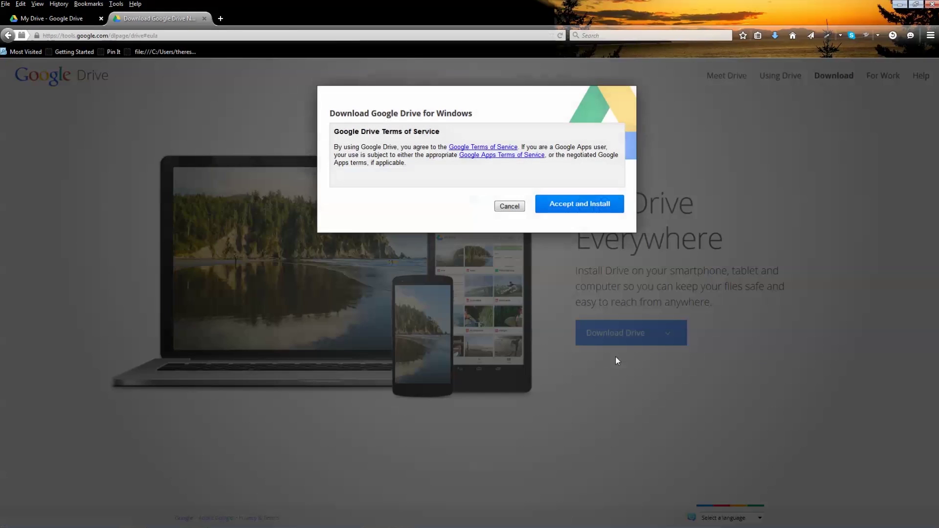
{"action": "left_click", "coordinate": [582, 212]}
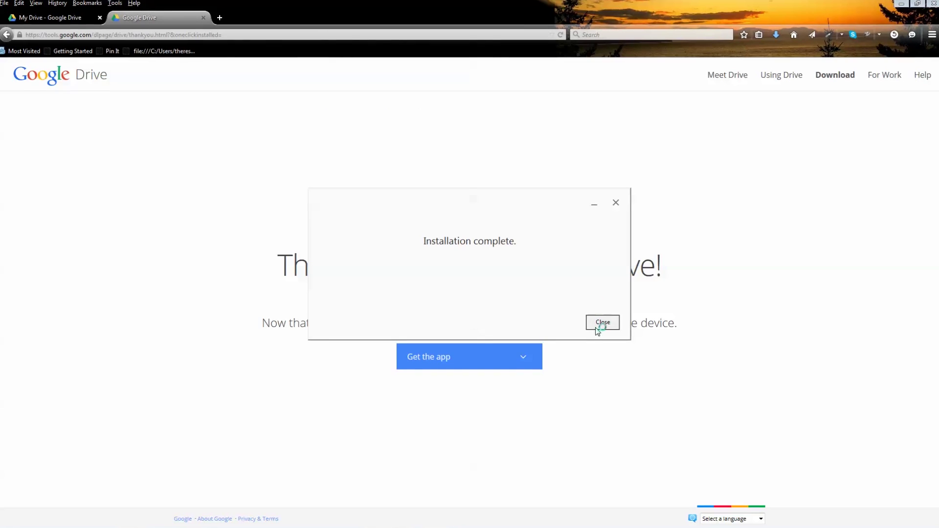
{"action": "left_click", "coordinate": [599, 323]}
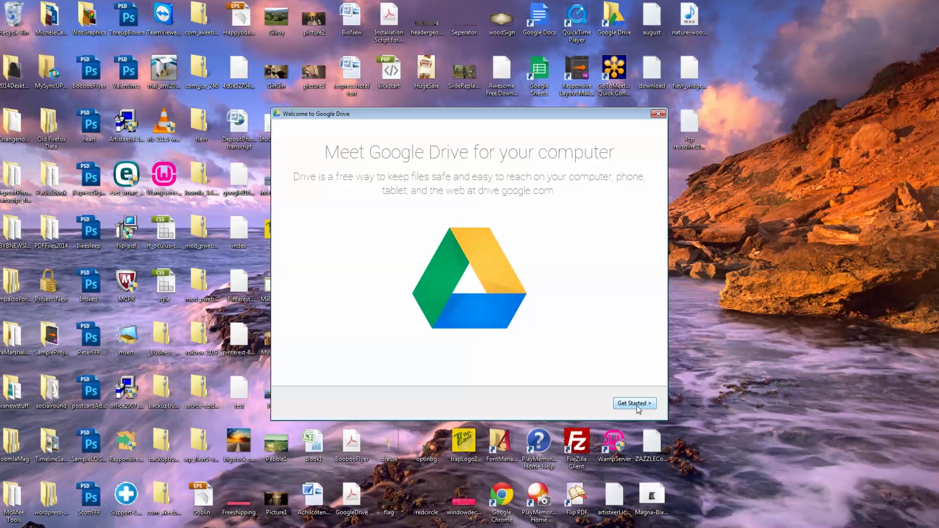
{"action": "left_click", "coordinate": [637, 406]}
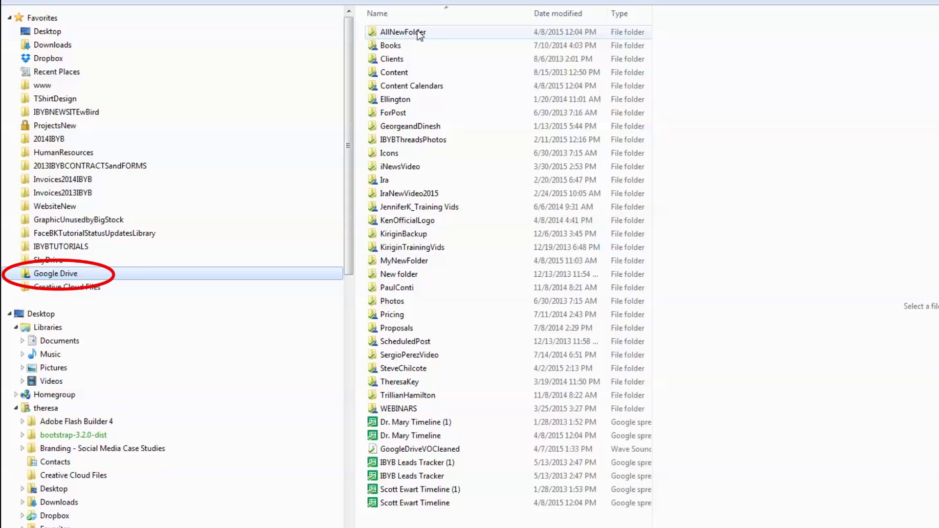
Step: Select AllNewFolder in the synced Google Drive folder in Windows Explorer
{"action": "left_click", "coordinate": [418, 30]}
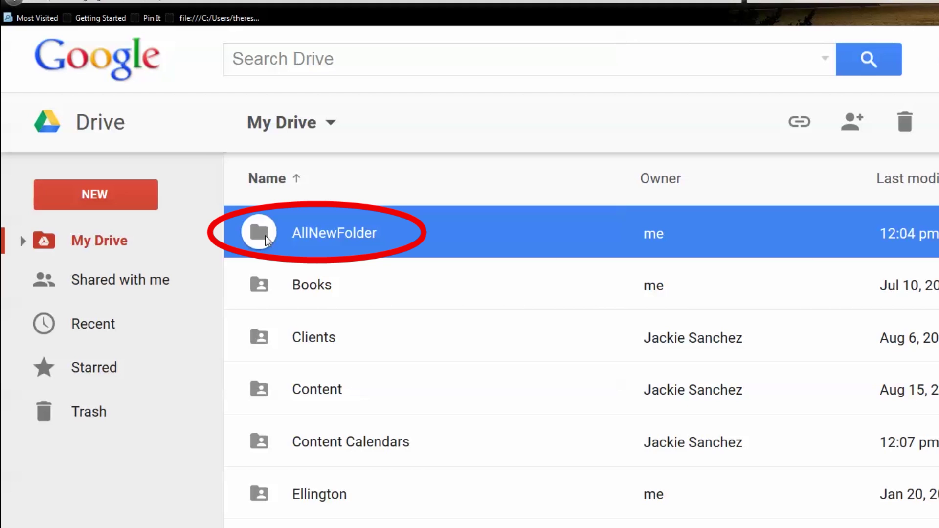
Step: Open AllNewFolder in the Drive web list and select SampleDocument.docx inside it
{"action": "double_click", "coordinate": [266, 240]}
{"action": "left_click", "coordinate": [317, 233]}
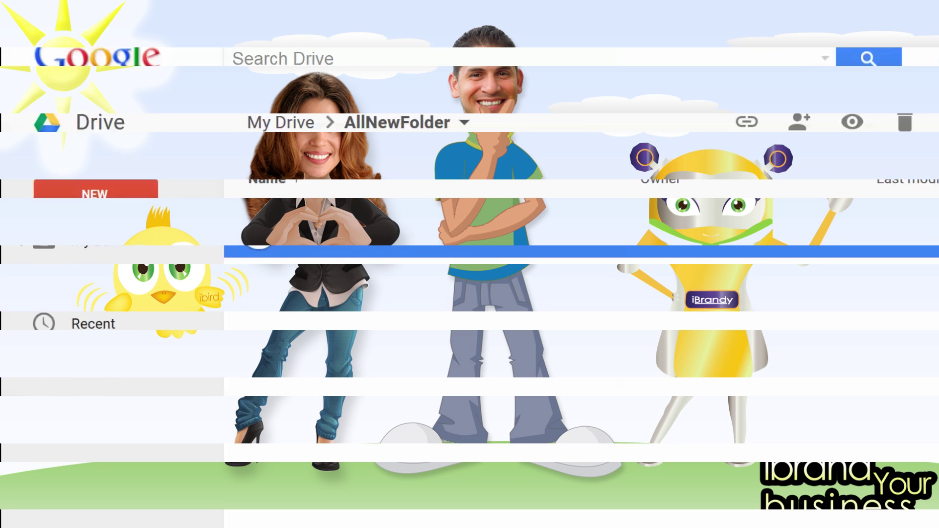